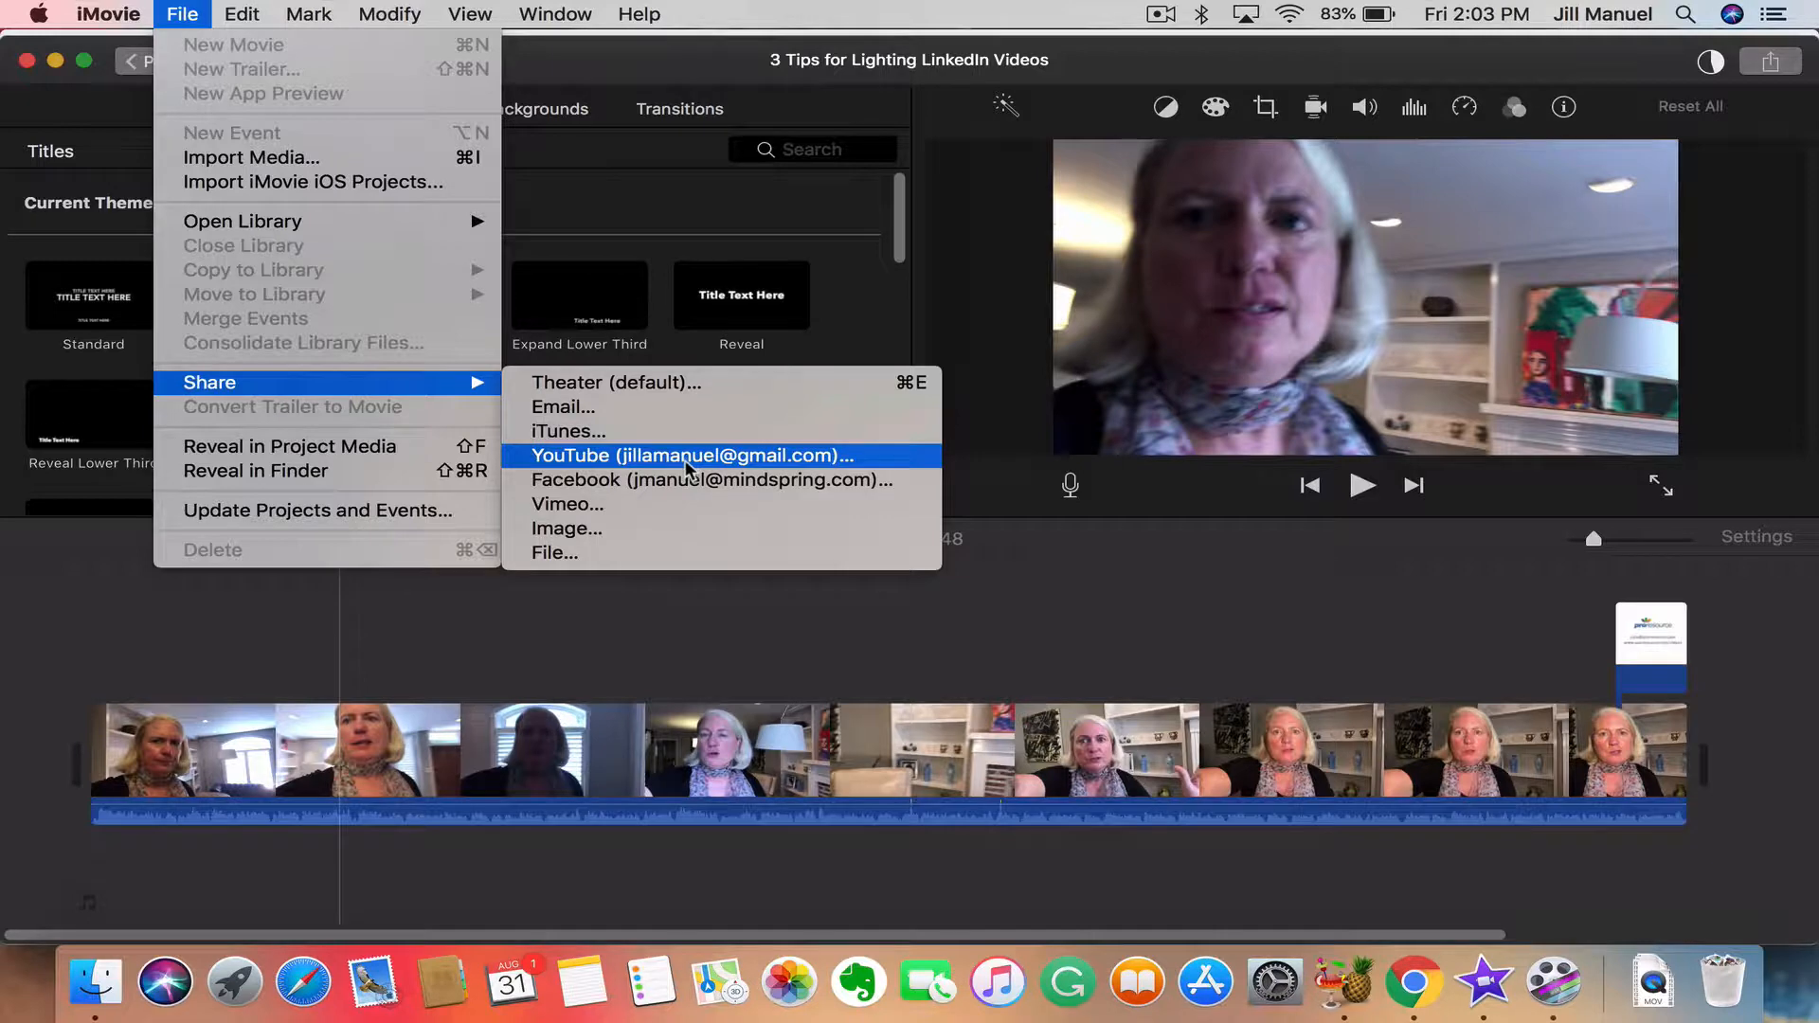
# Share the finished movie as a file.
pyautogui.click(618, 556)
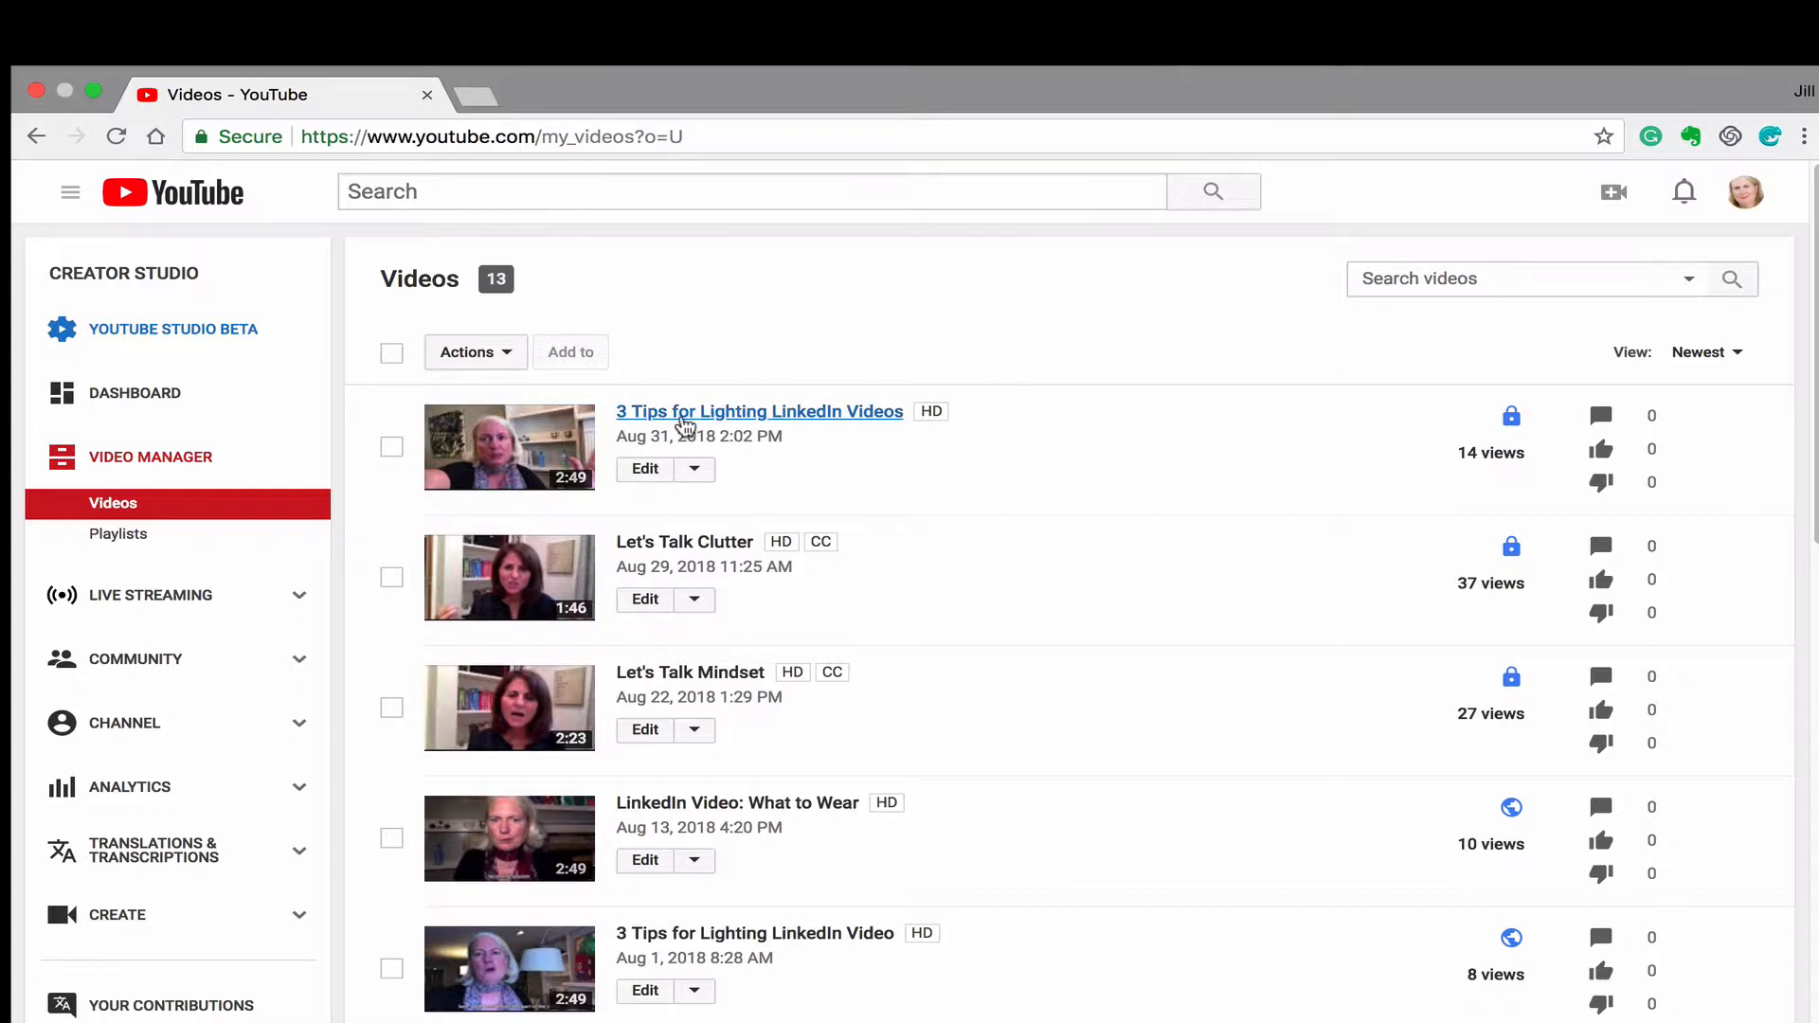
# Switch to YouTube's video manager and open subtitle management for "3 Tips for Lighting LinkedIn Videos", with its preview paused.
pyautogui.click(696, 471)
pyautogui.click(706, 670)
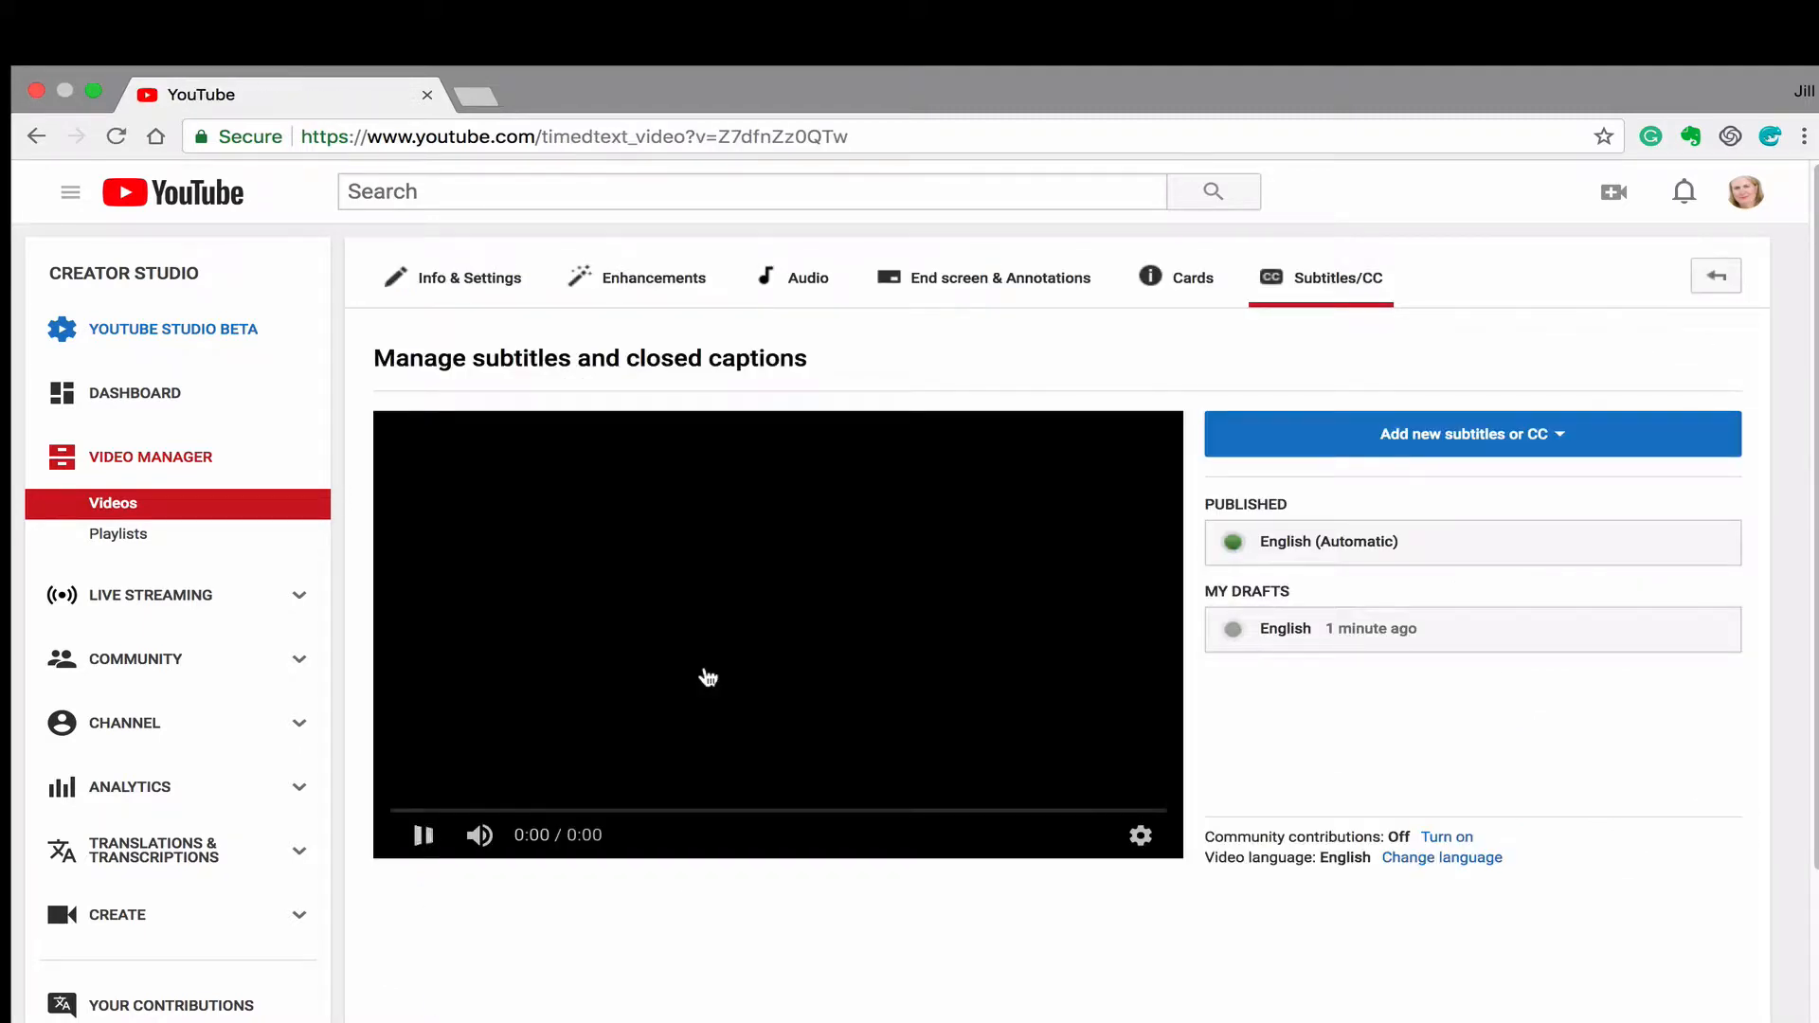
pyautogui.click(708, 676)
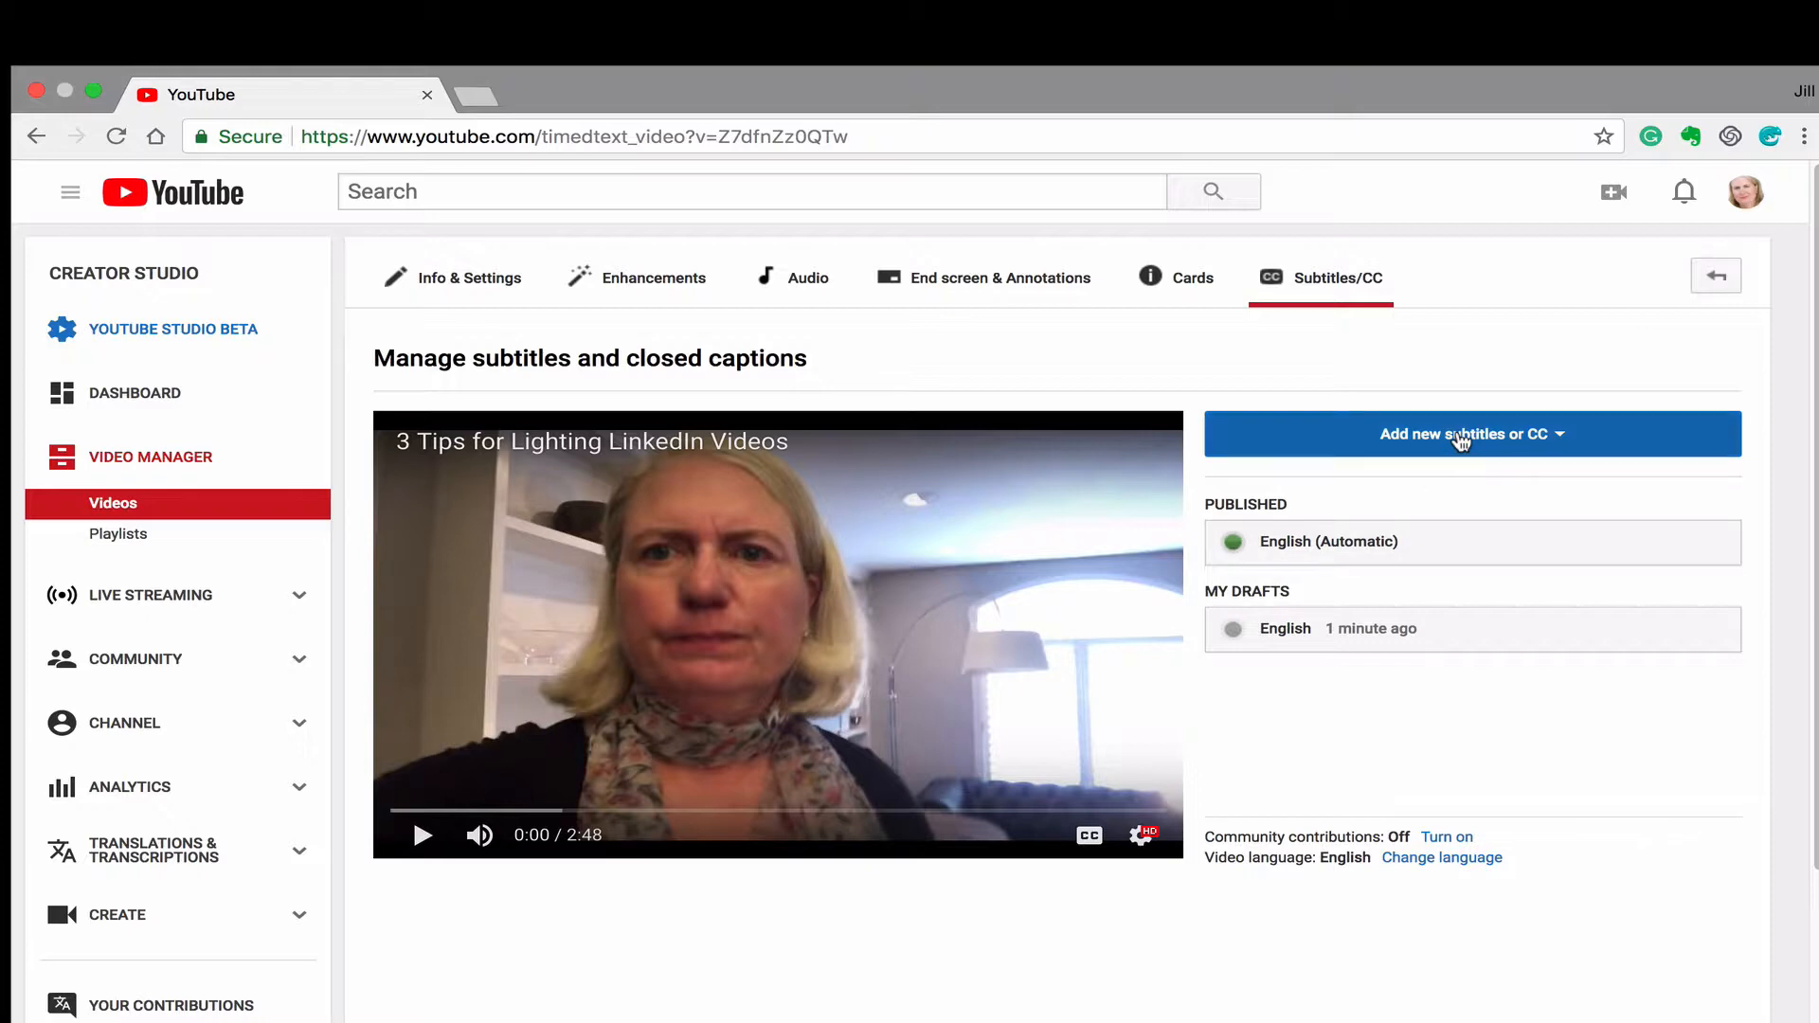
# Add new English subtitles that overwrite the existing ones, using the Transcribe and auto-sync method.
pyautogui.click(1460, 438)
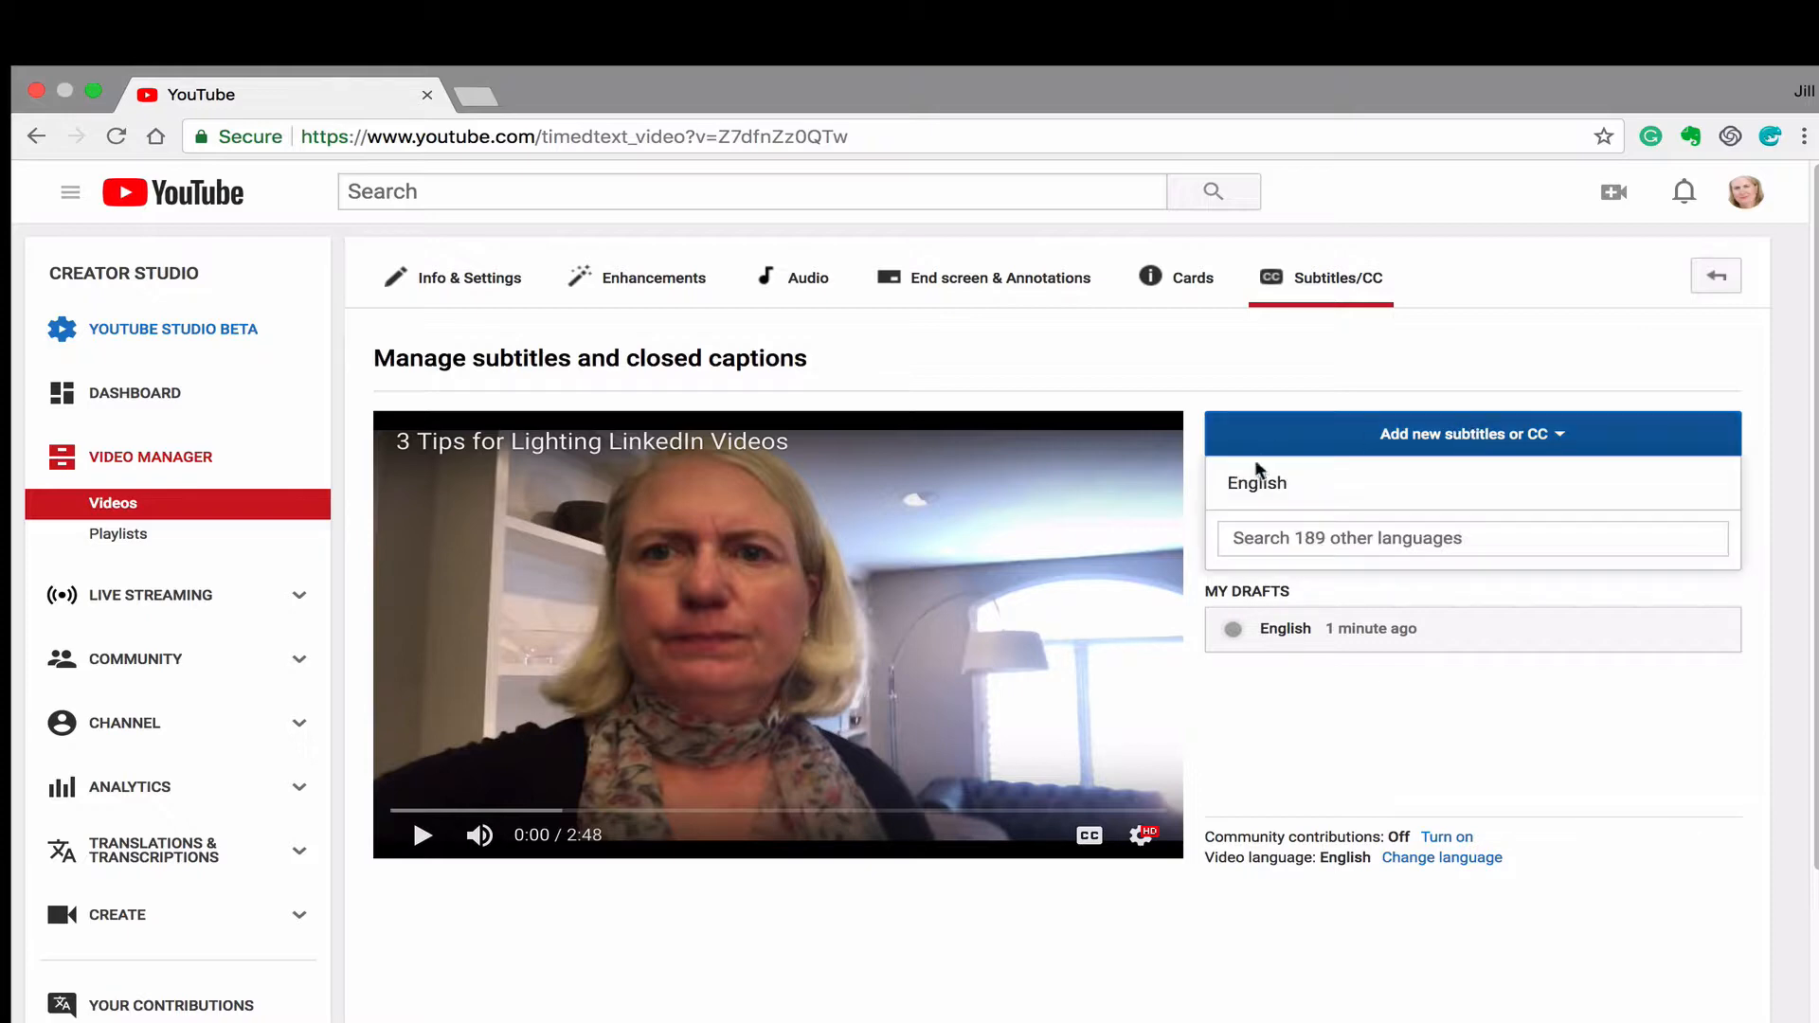
pyautogui.click(1260, 485)
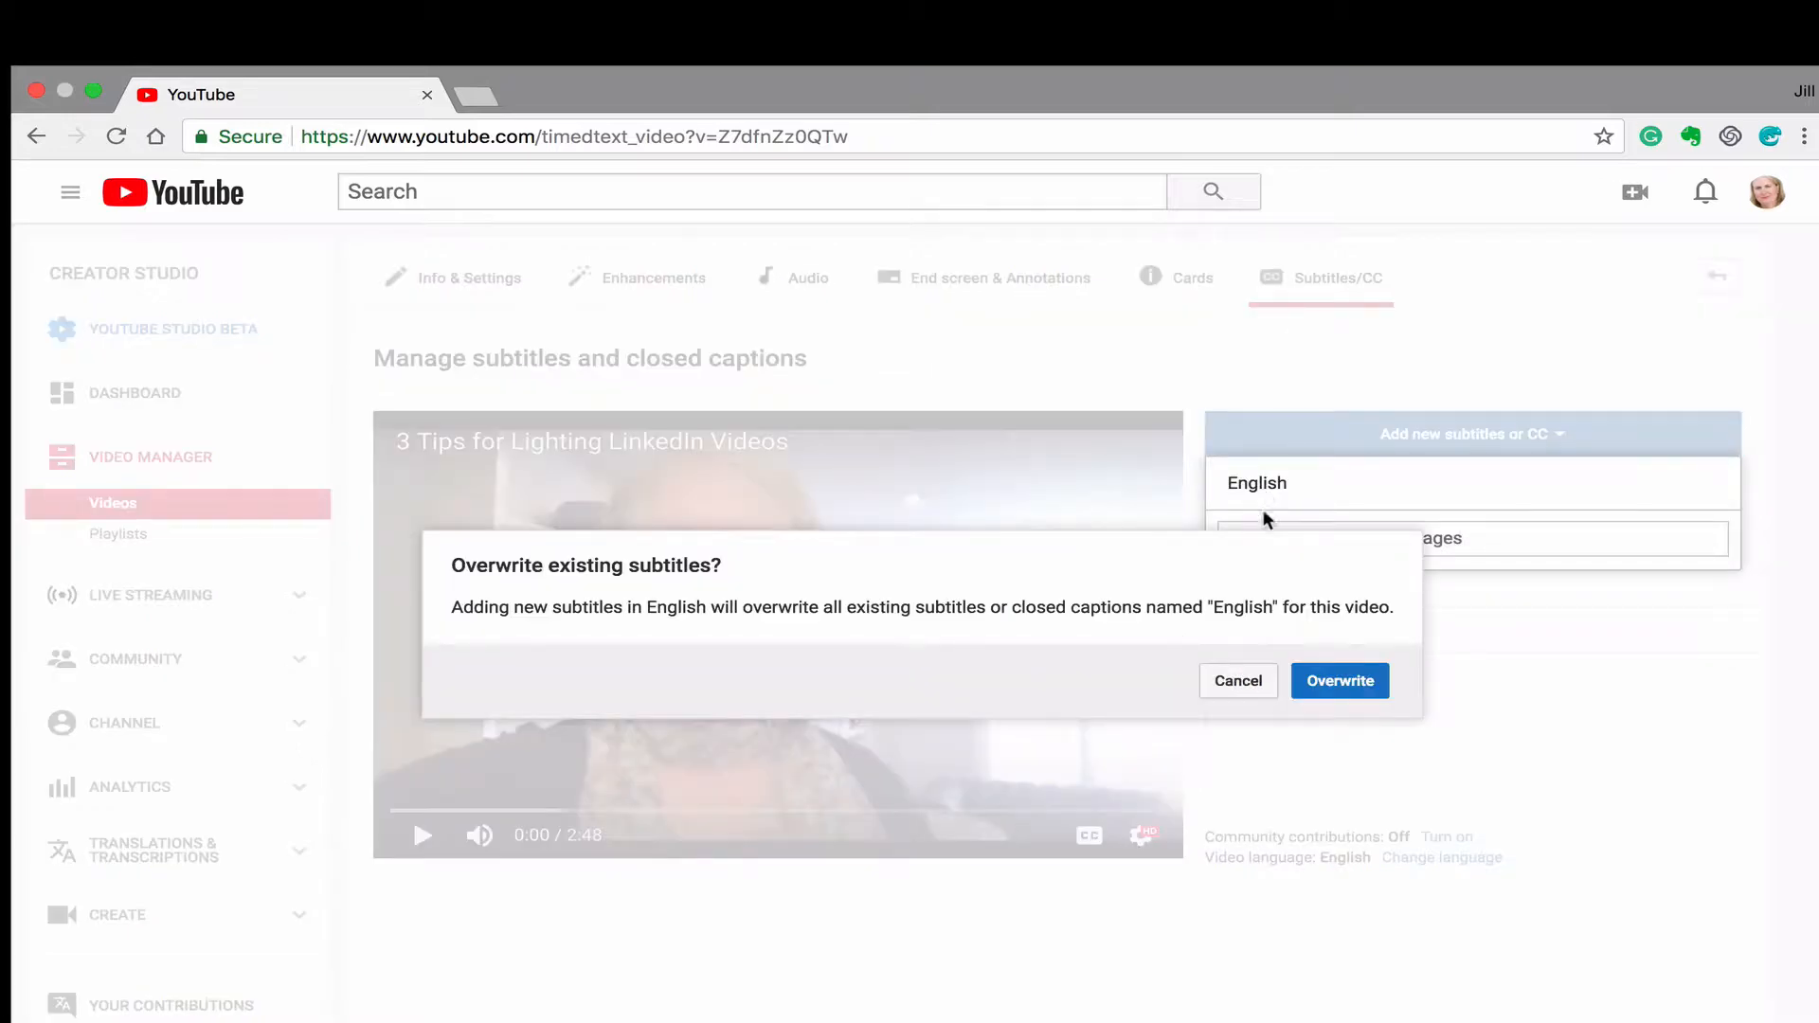
pyautogui.click(1347, 693)
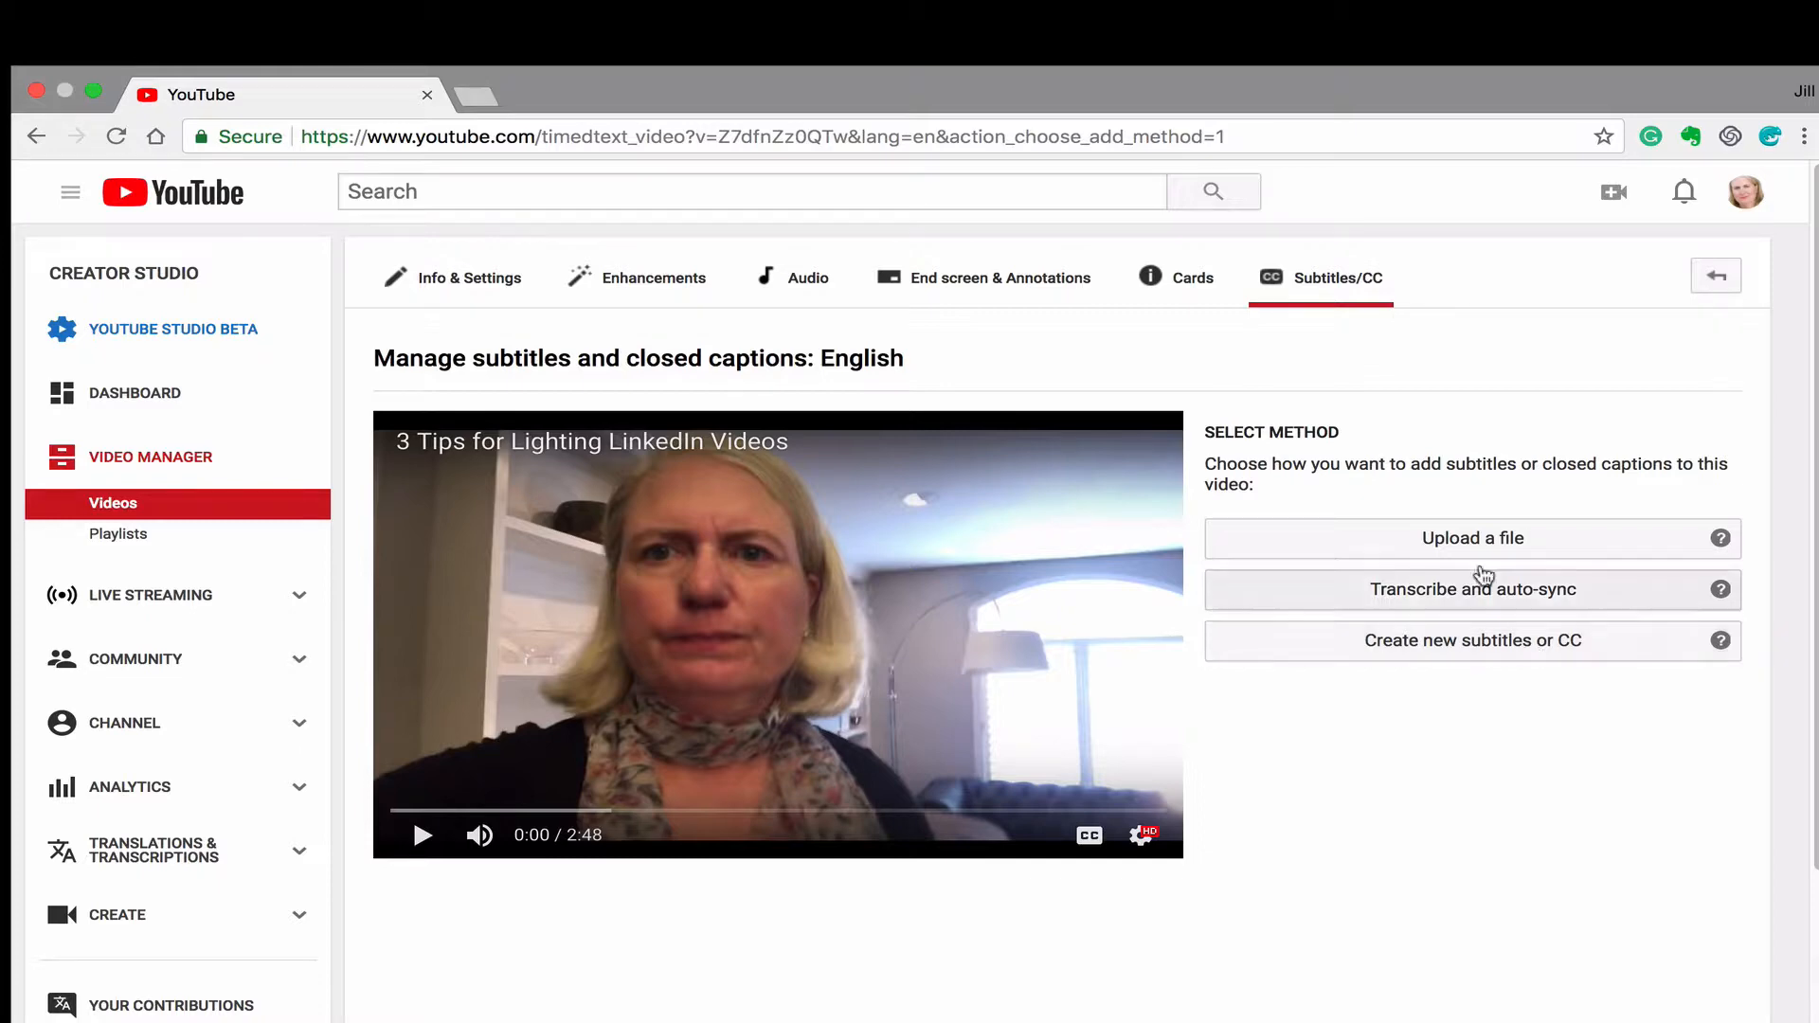
pyautogui.click(1466, 597)
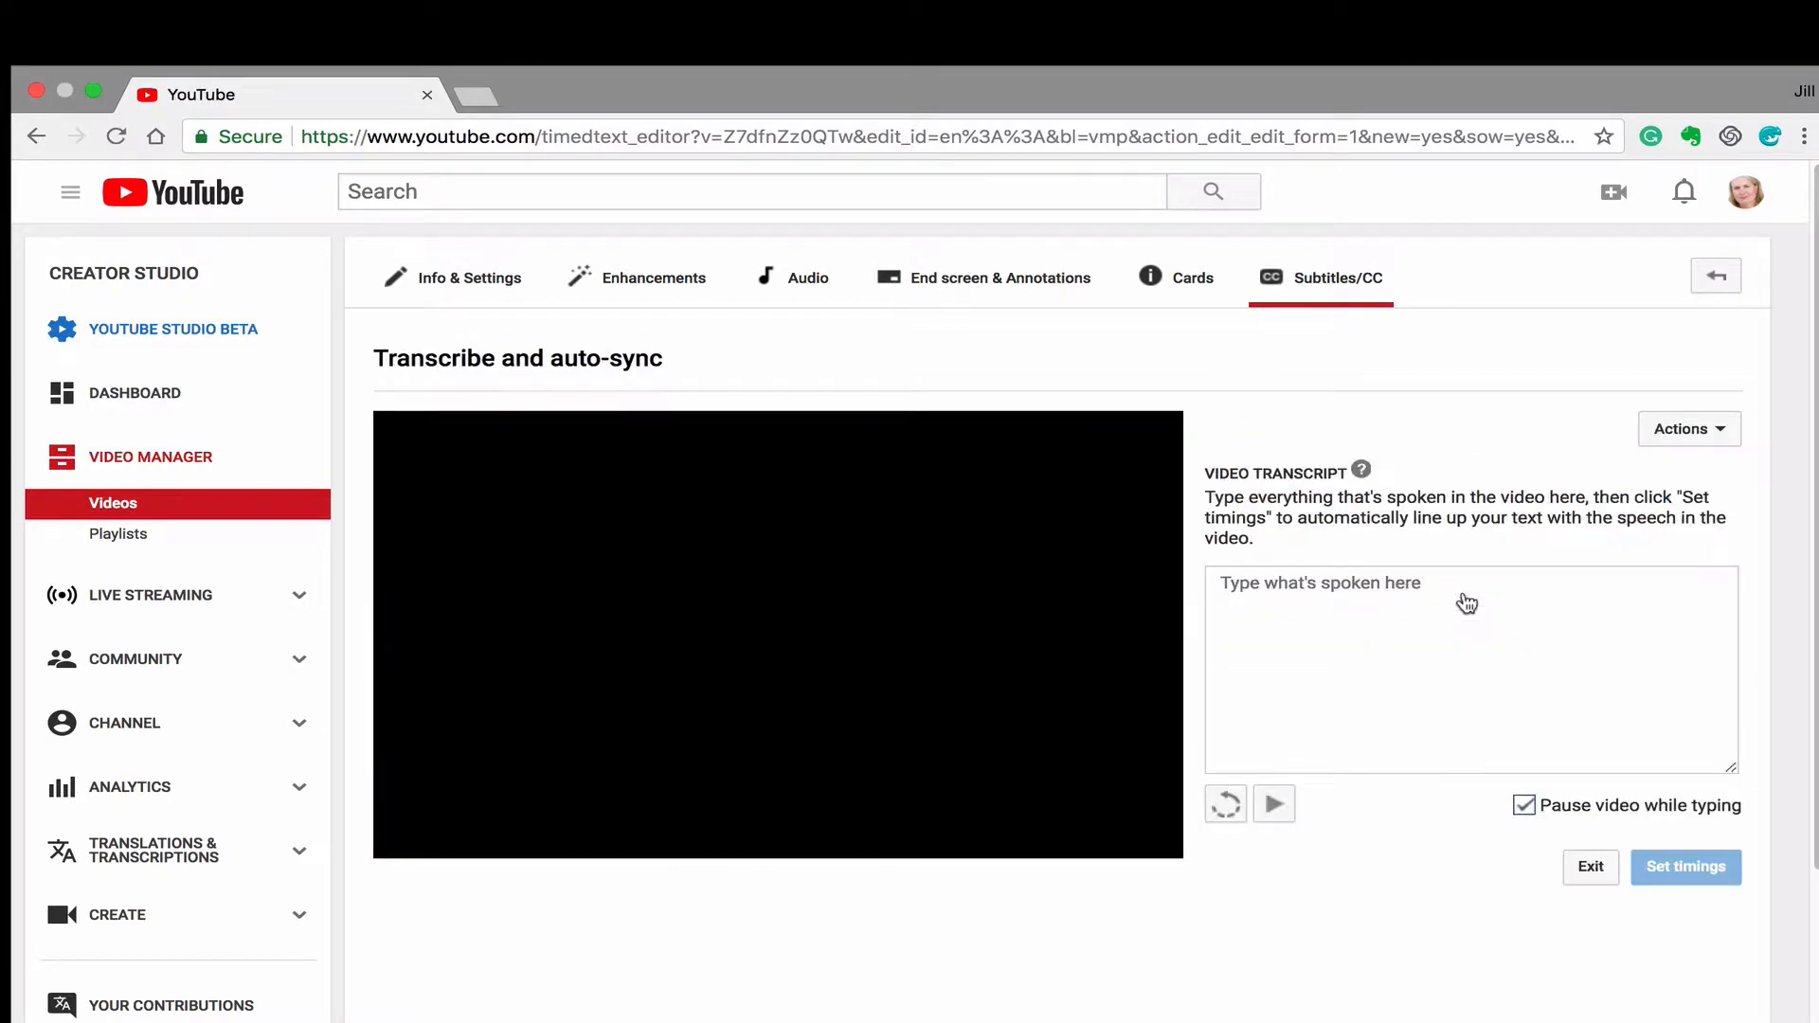
# Play the video and transcribe its opening line as "Hi I'm" followed by the speaker's full name and a period.
pyautogui.click(1459, 595)
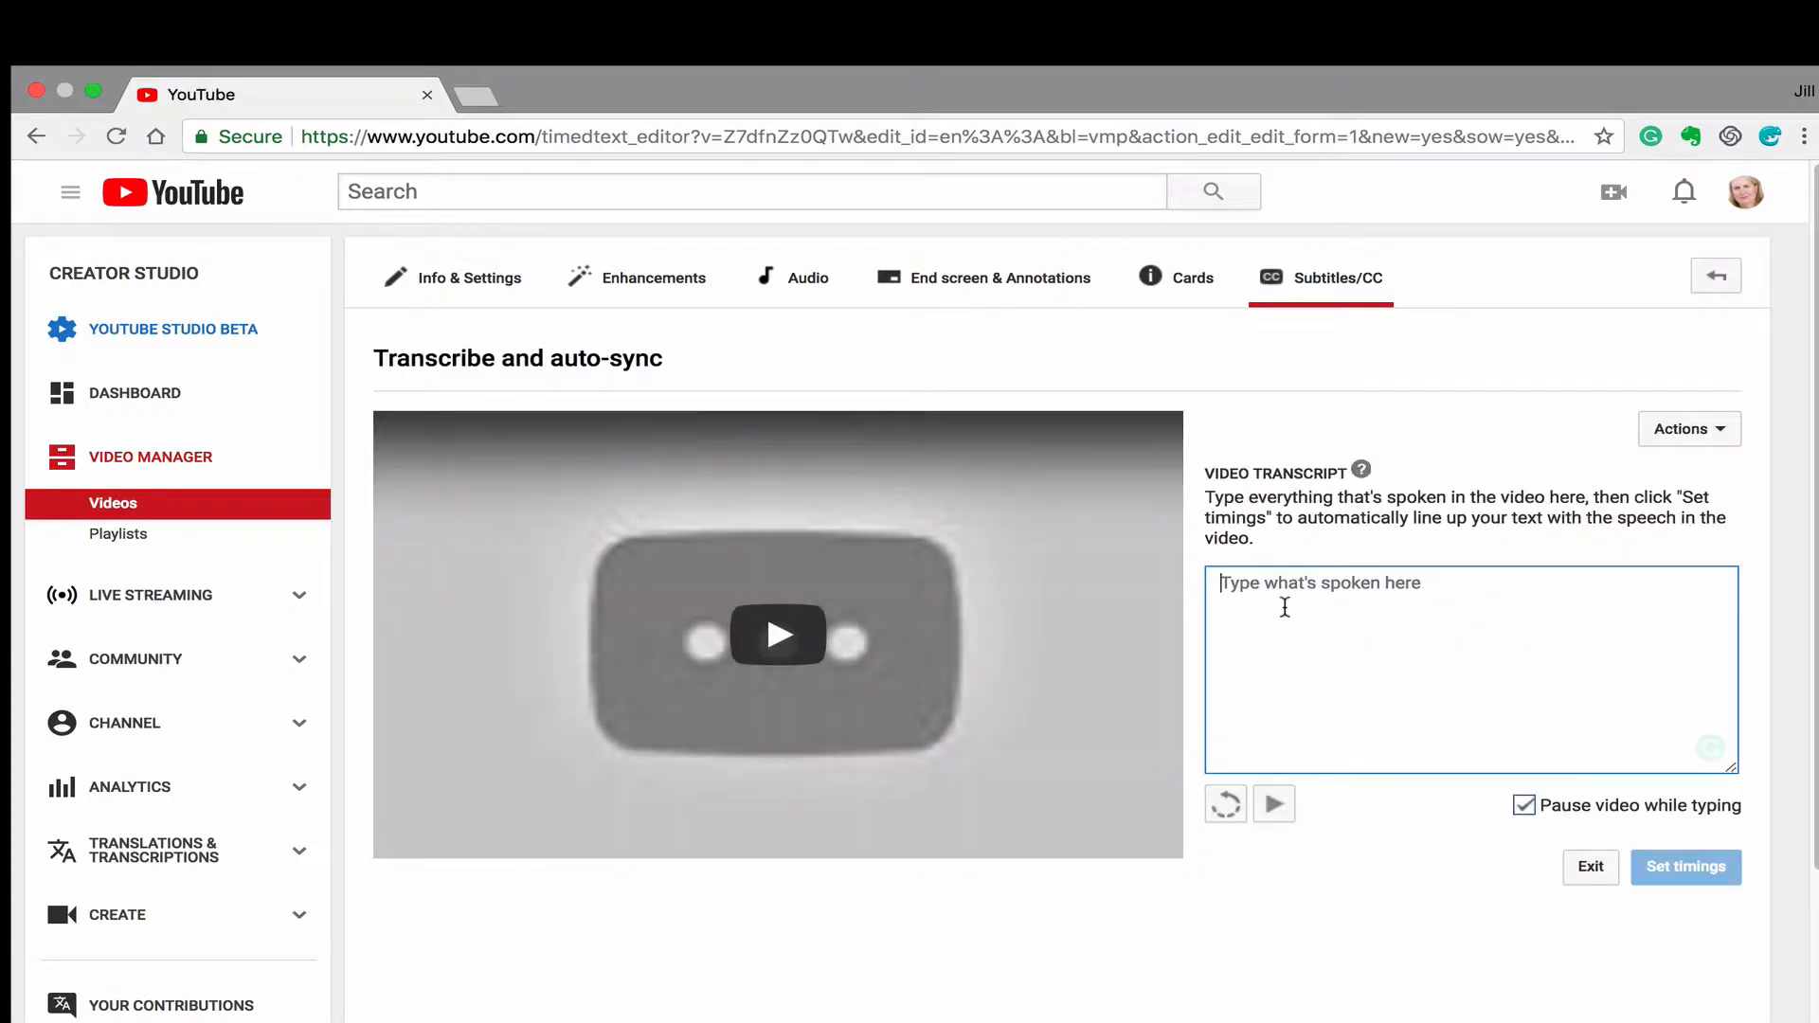
pyautogui.click(1271, 806)
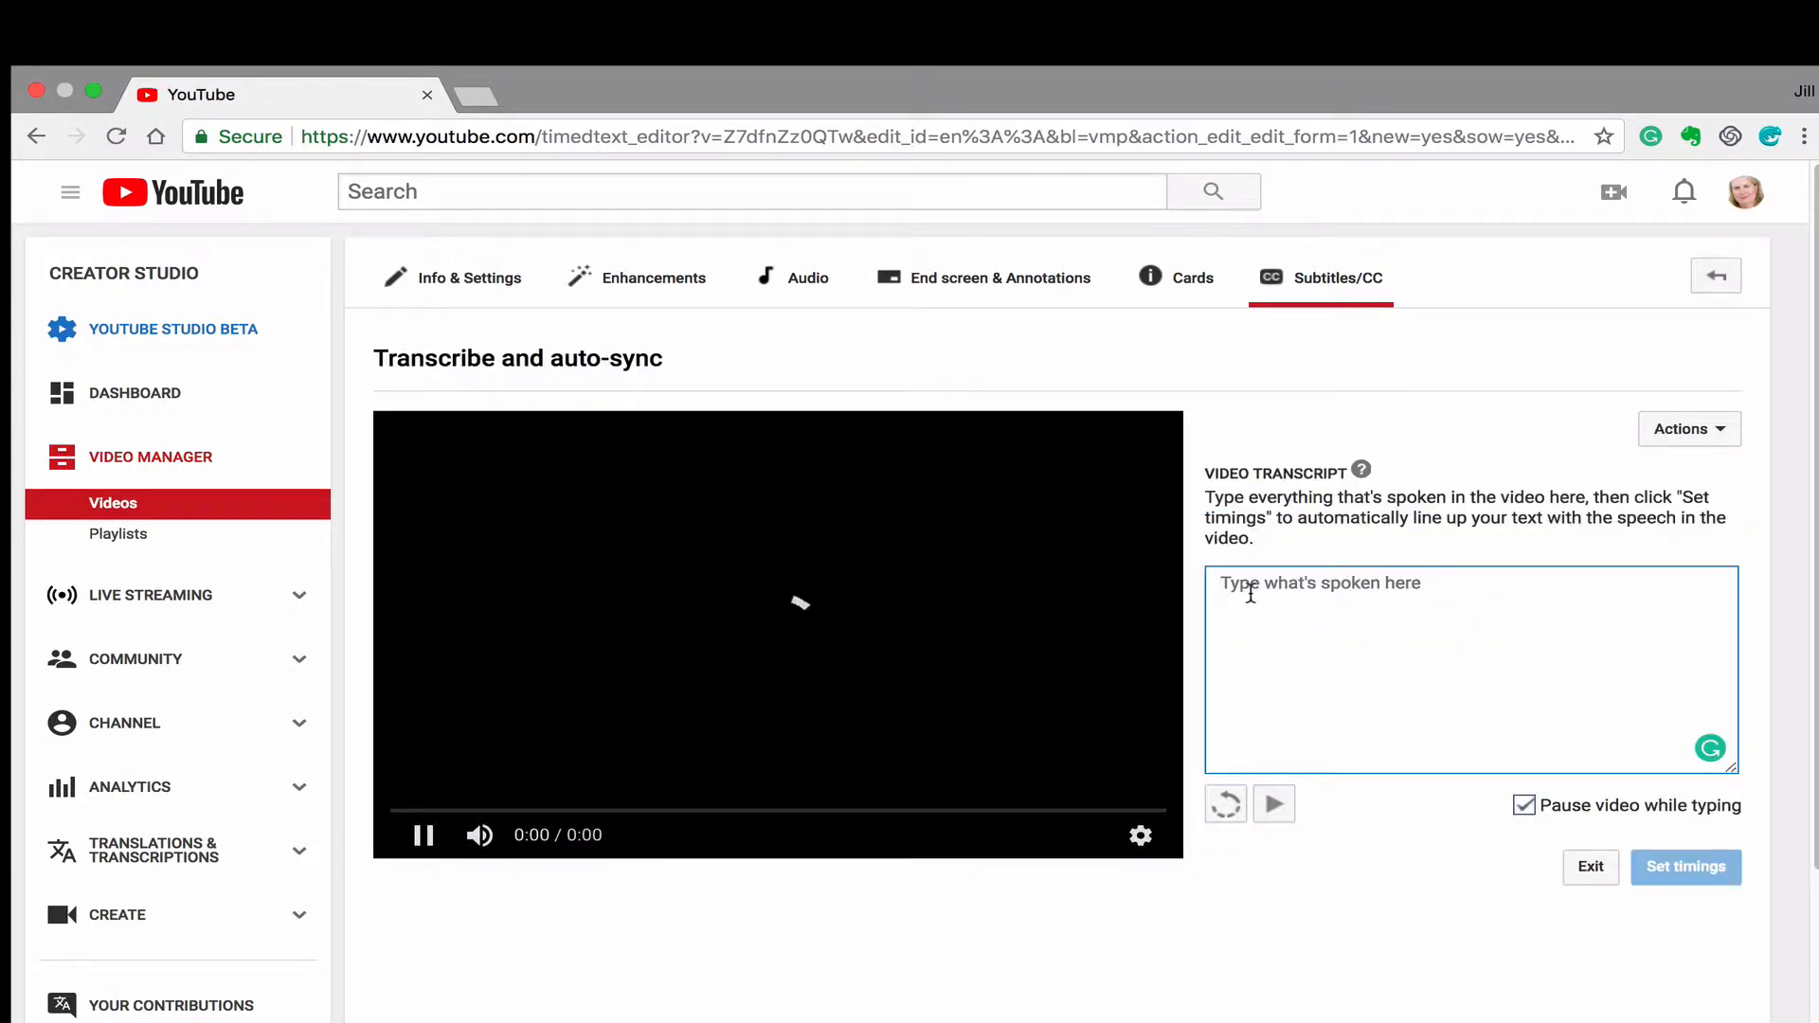
pyautogui.write('Hi Im')
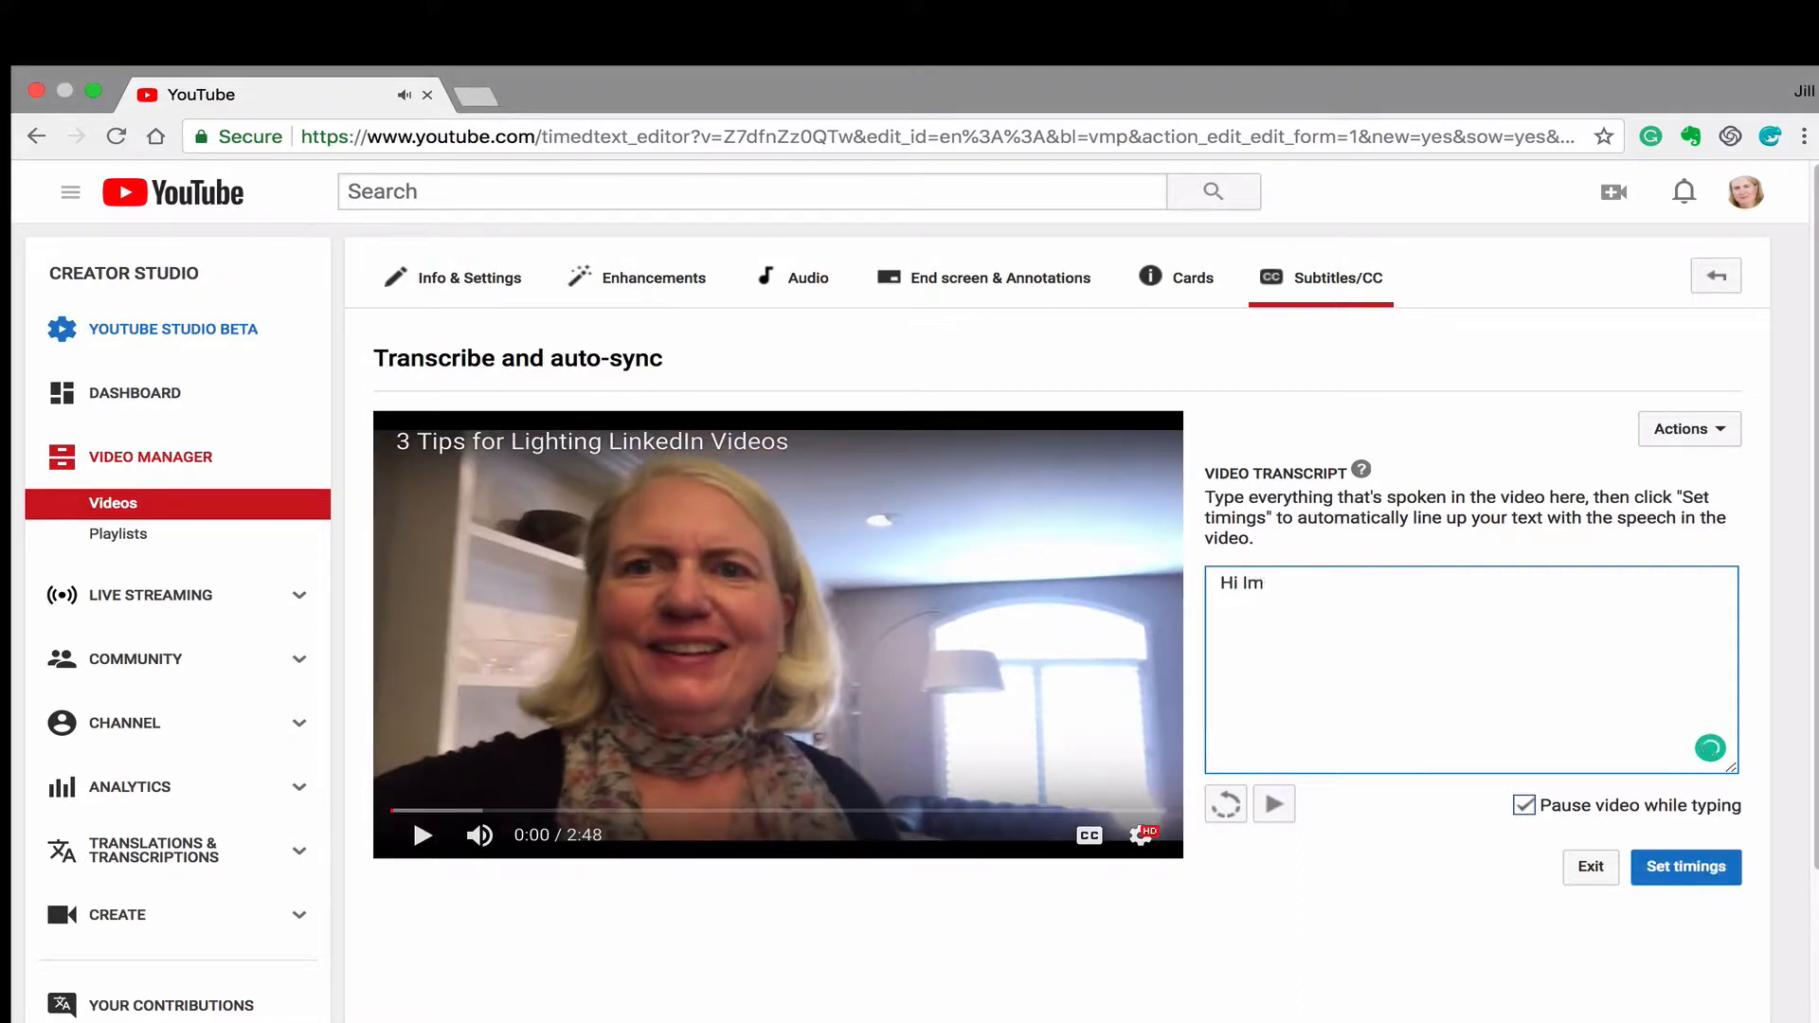
pyautogui.press('BackSpace')
pyautogui.write("'m J")
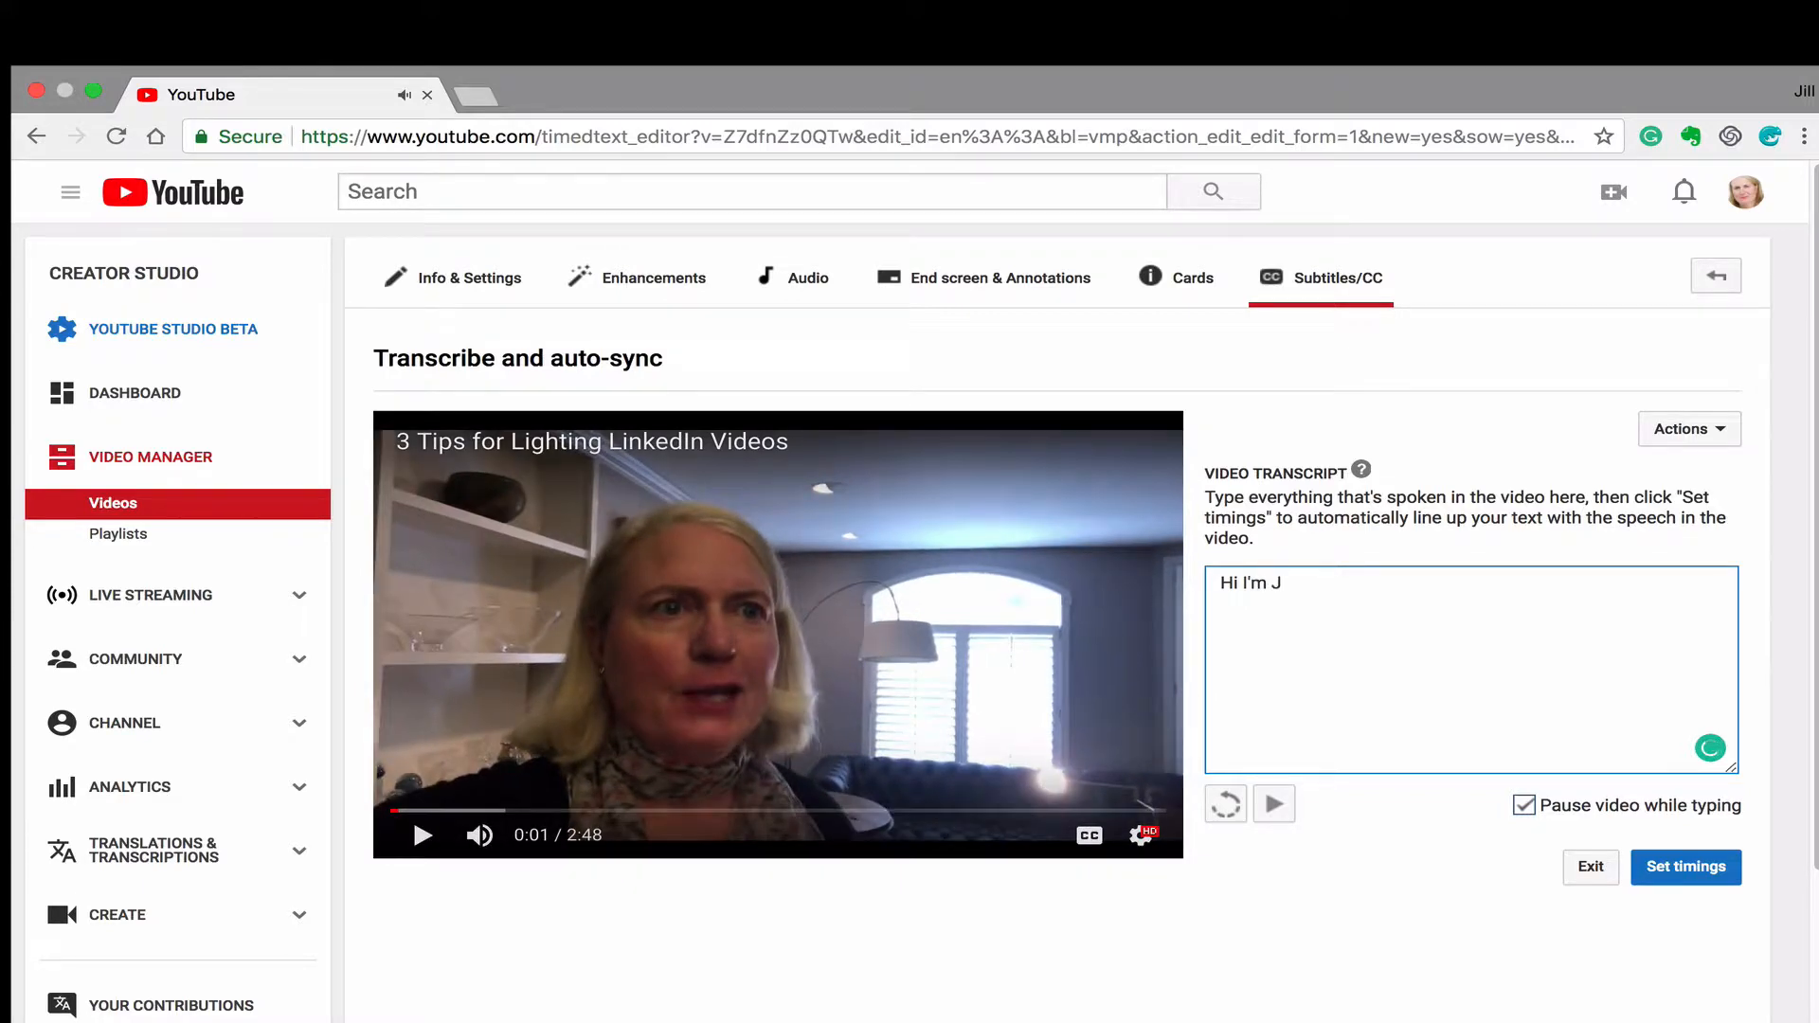
pyautogui.write('ill Manuel.')
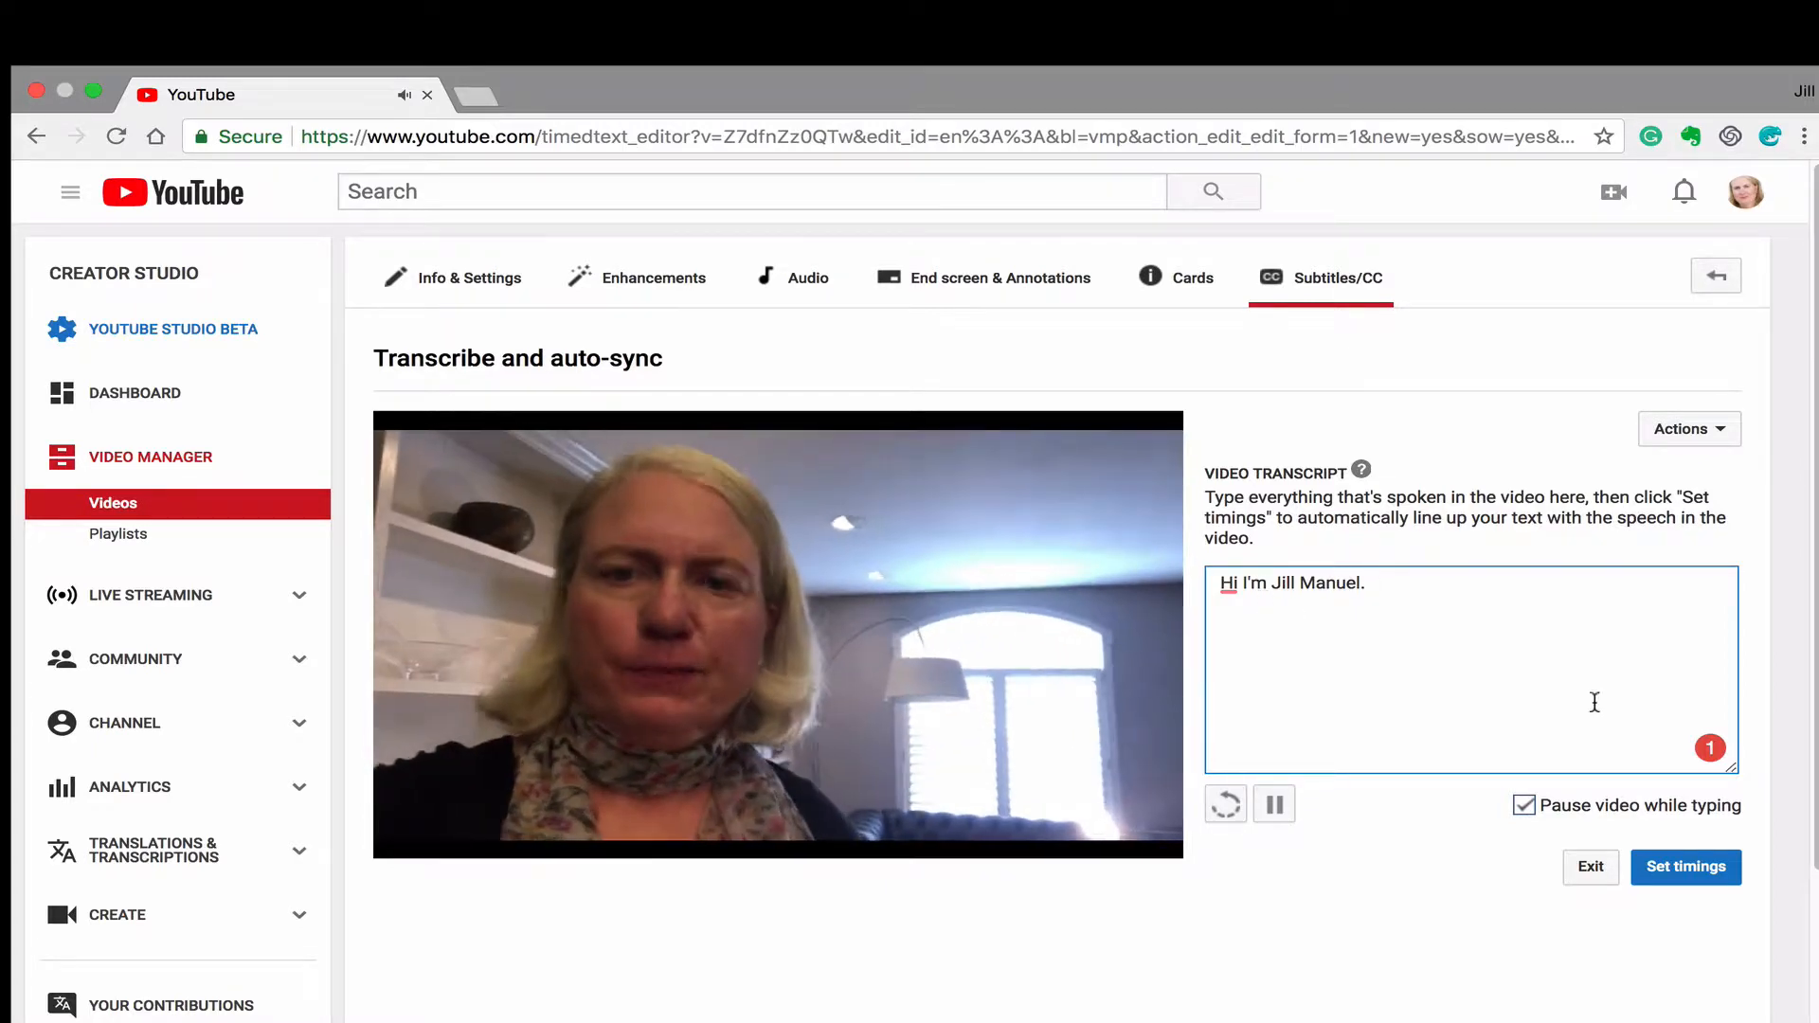
# Accept the grammar suggestion "Hi," in the transcript and, with the video paused, set the transcript's timings.
pyautogui.click(1710, 747)
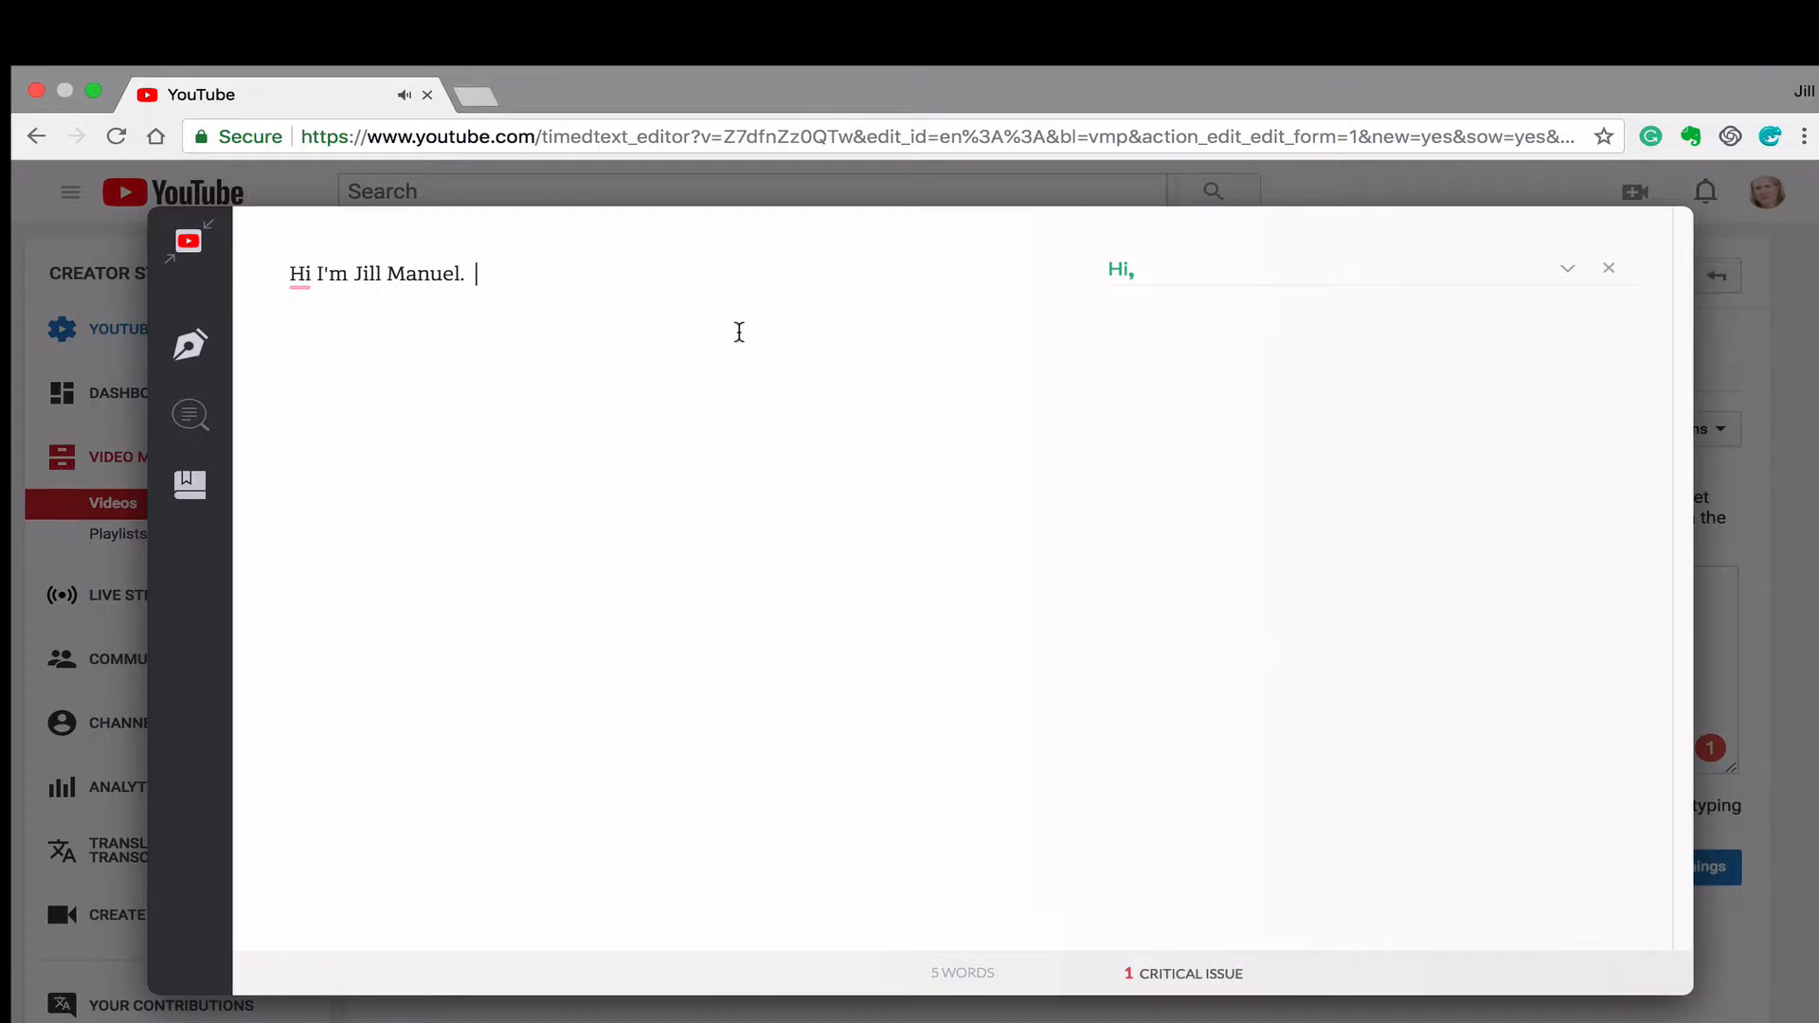
pyautogui.click(1120, 270)
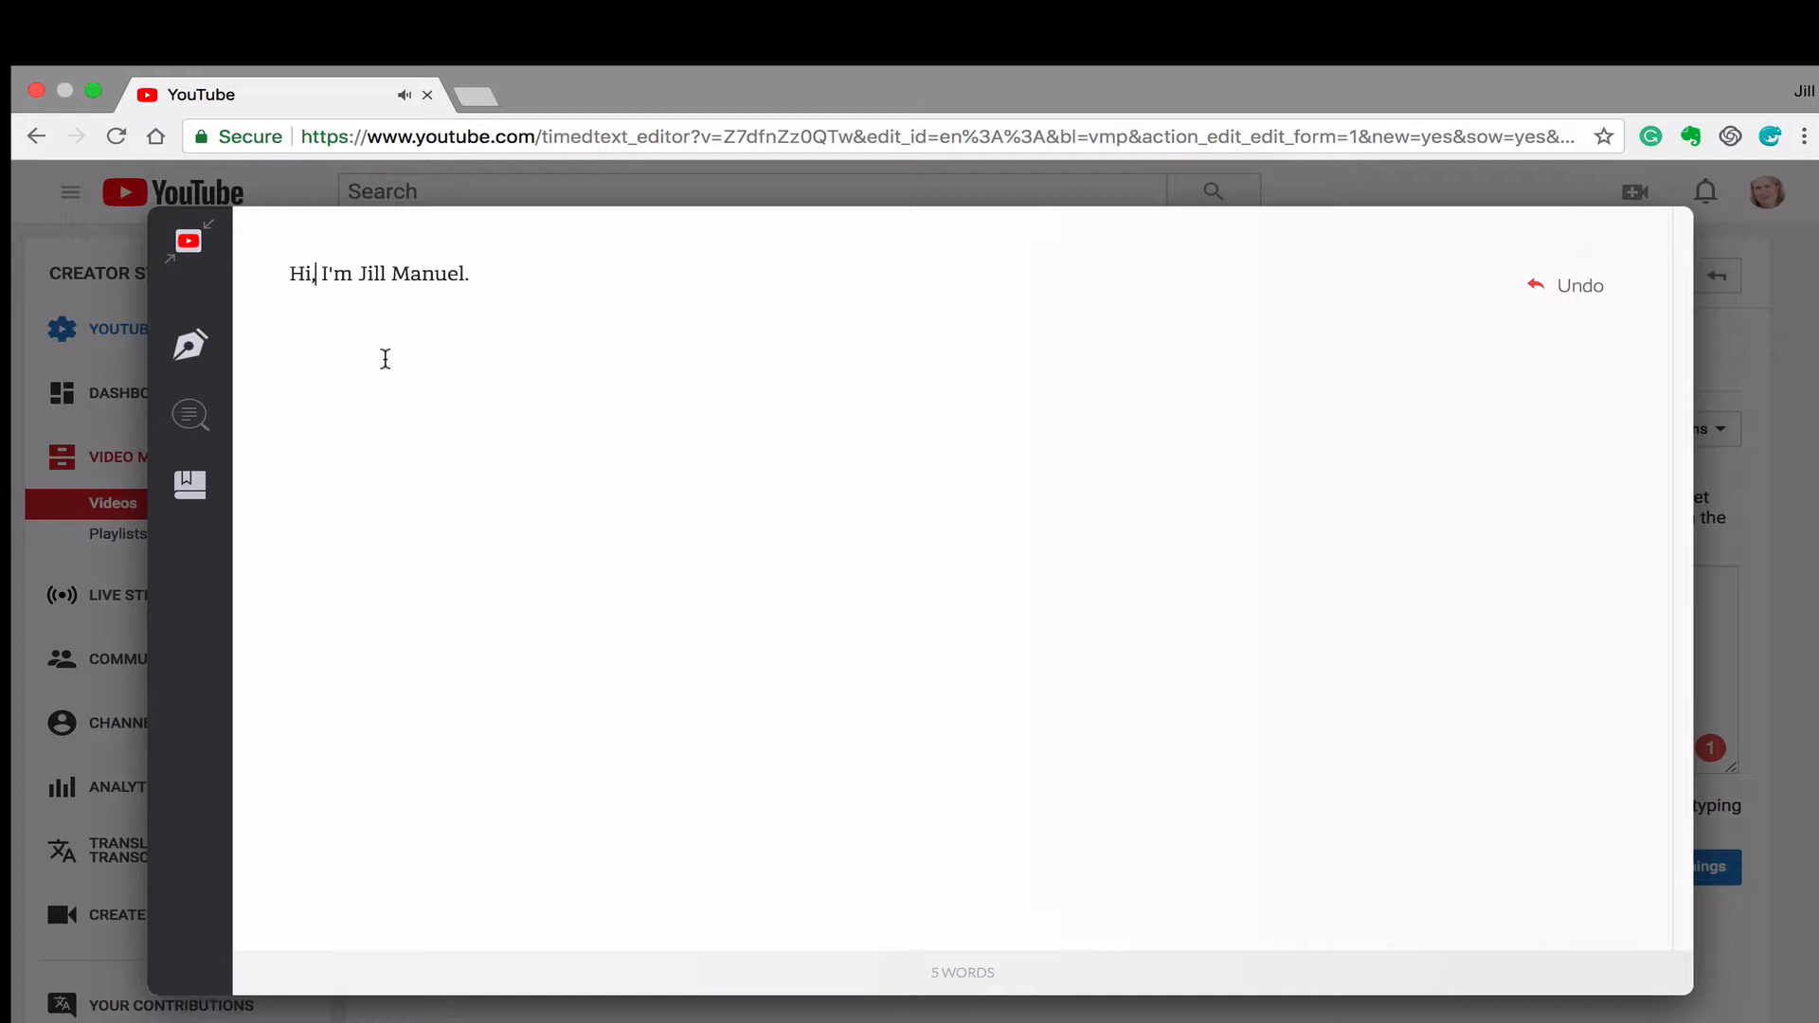
pyautogui.click(182, 244)
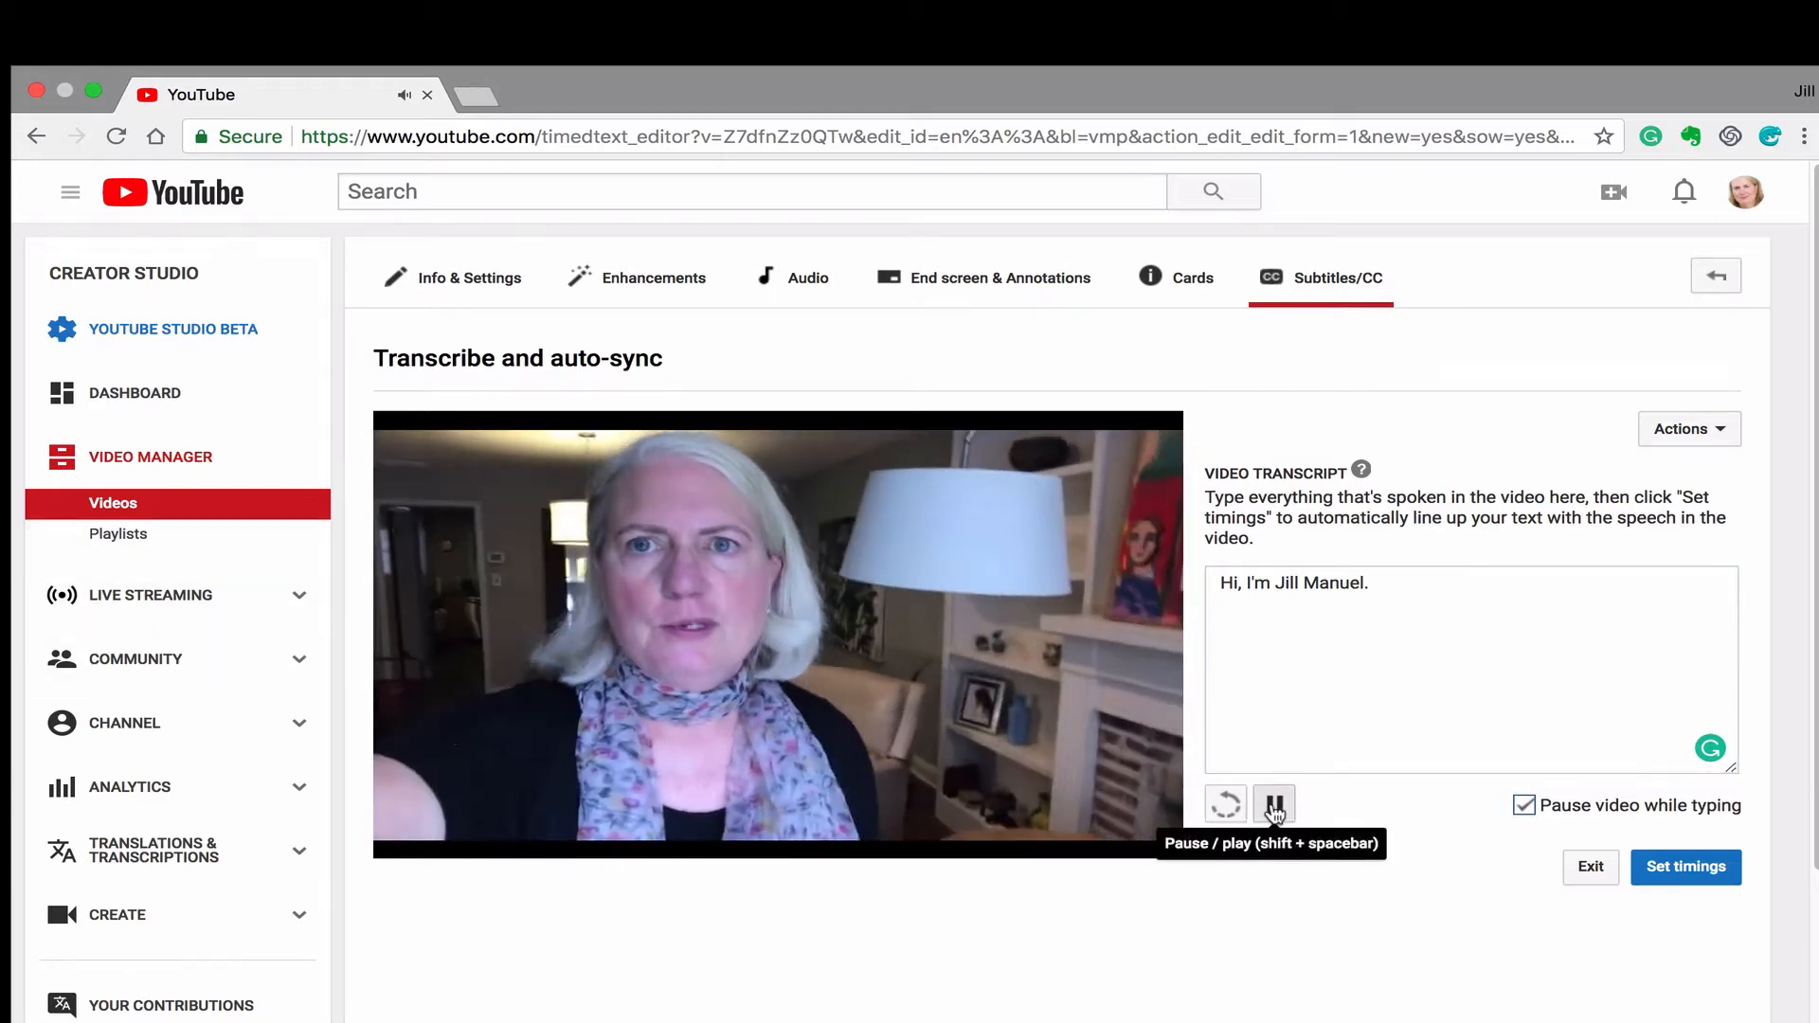
pyautogui.click(1275, 806)
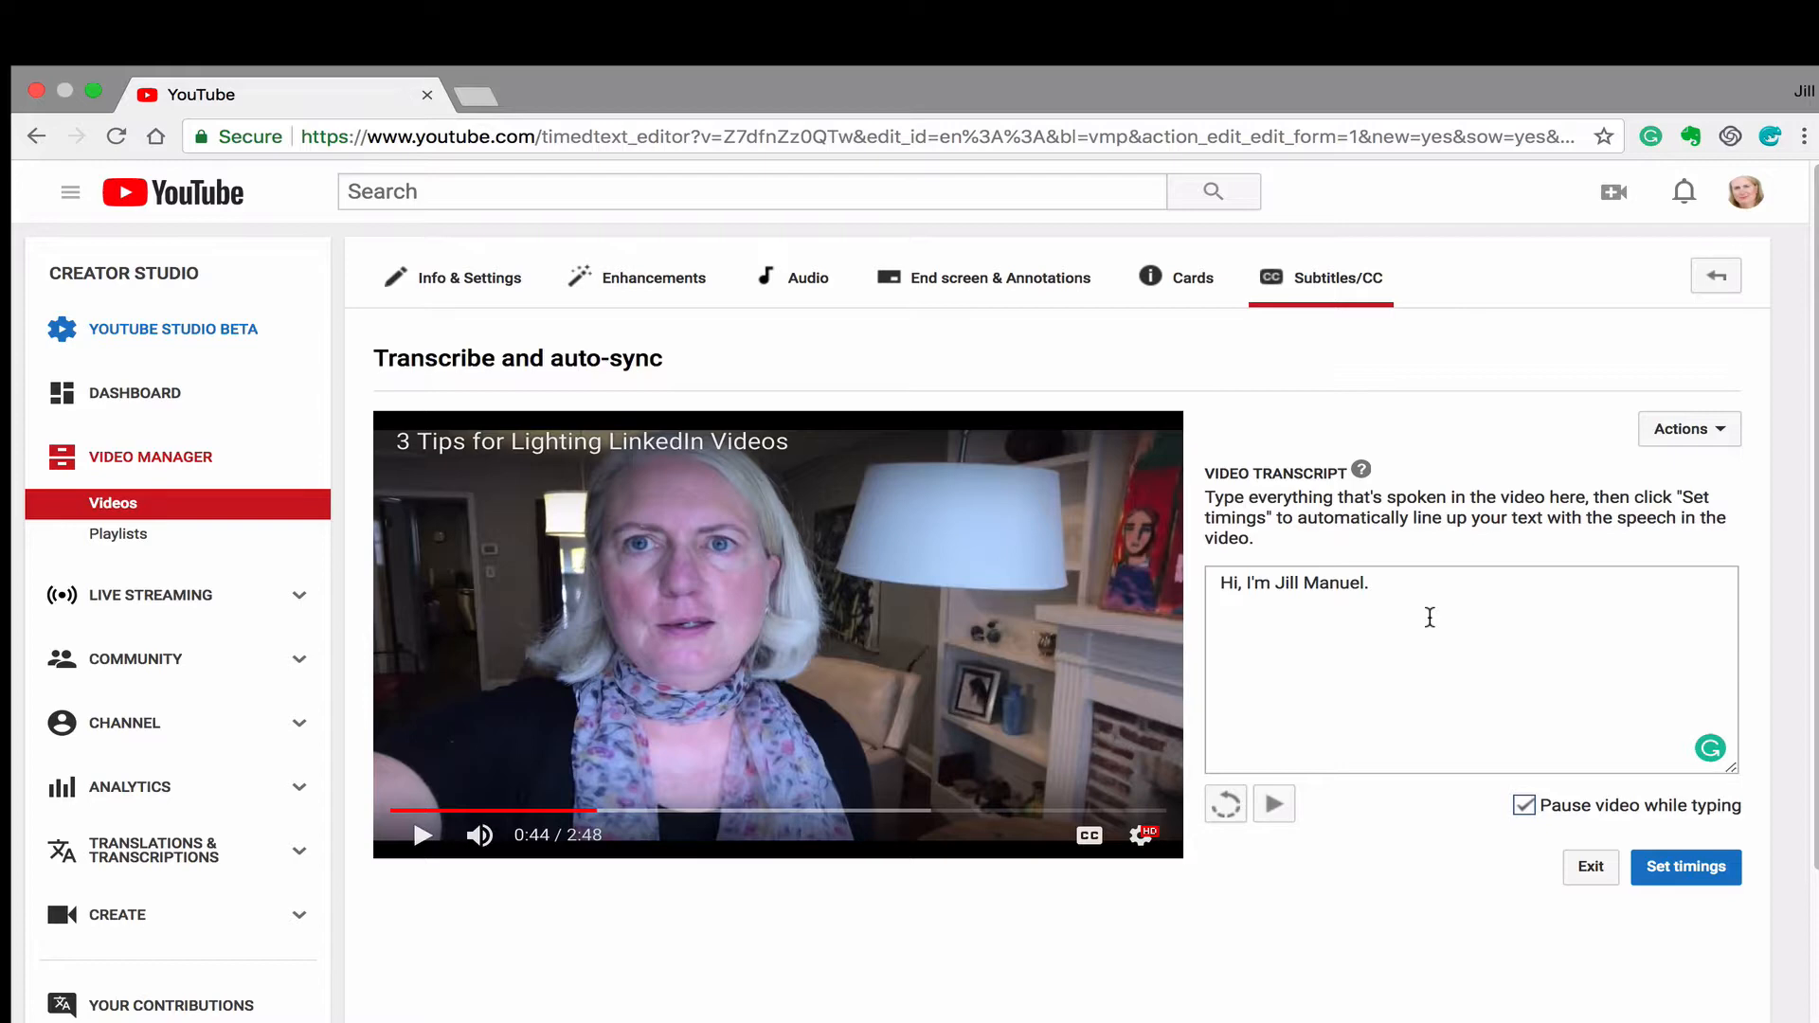
pyautogui.click(1672, 873)
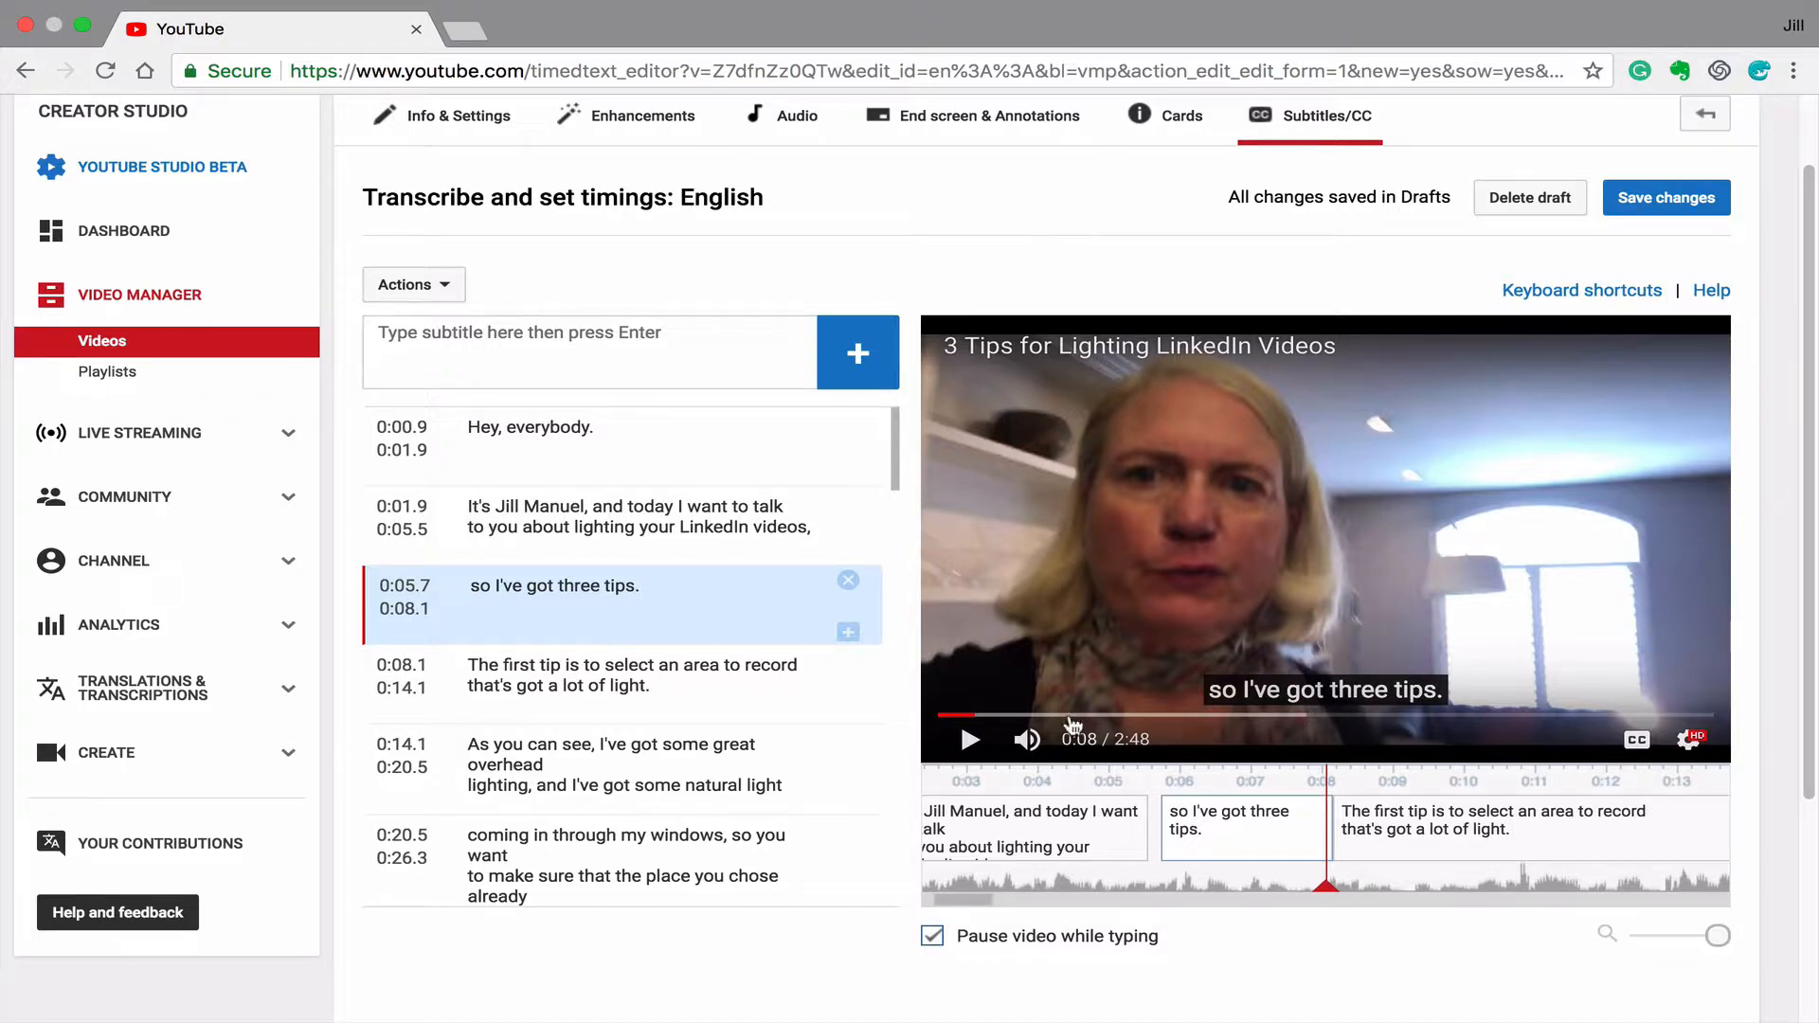
# Play the captioned video to check the sync and inspect the first two subtitle lines.
pyautogui.click(969, 740)
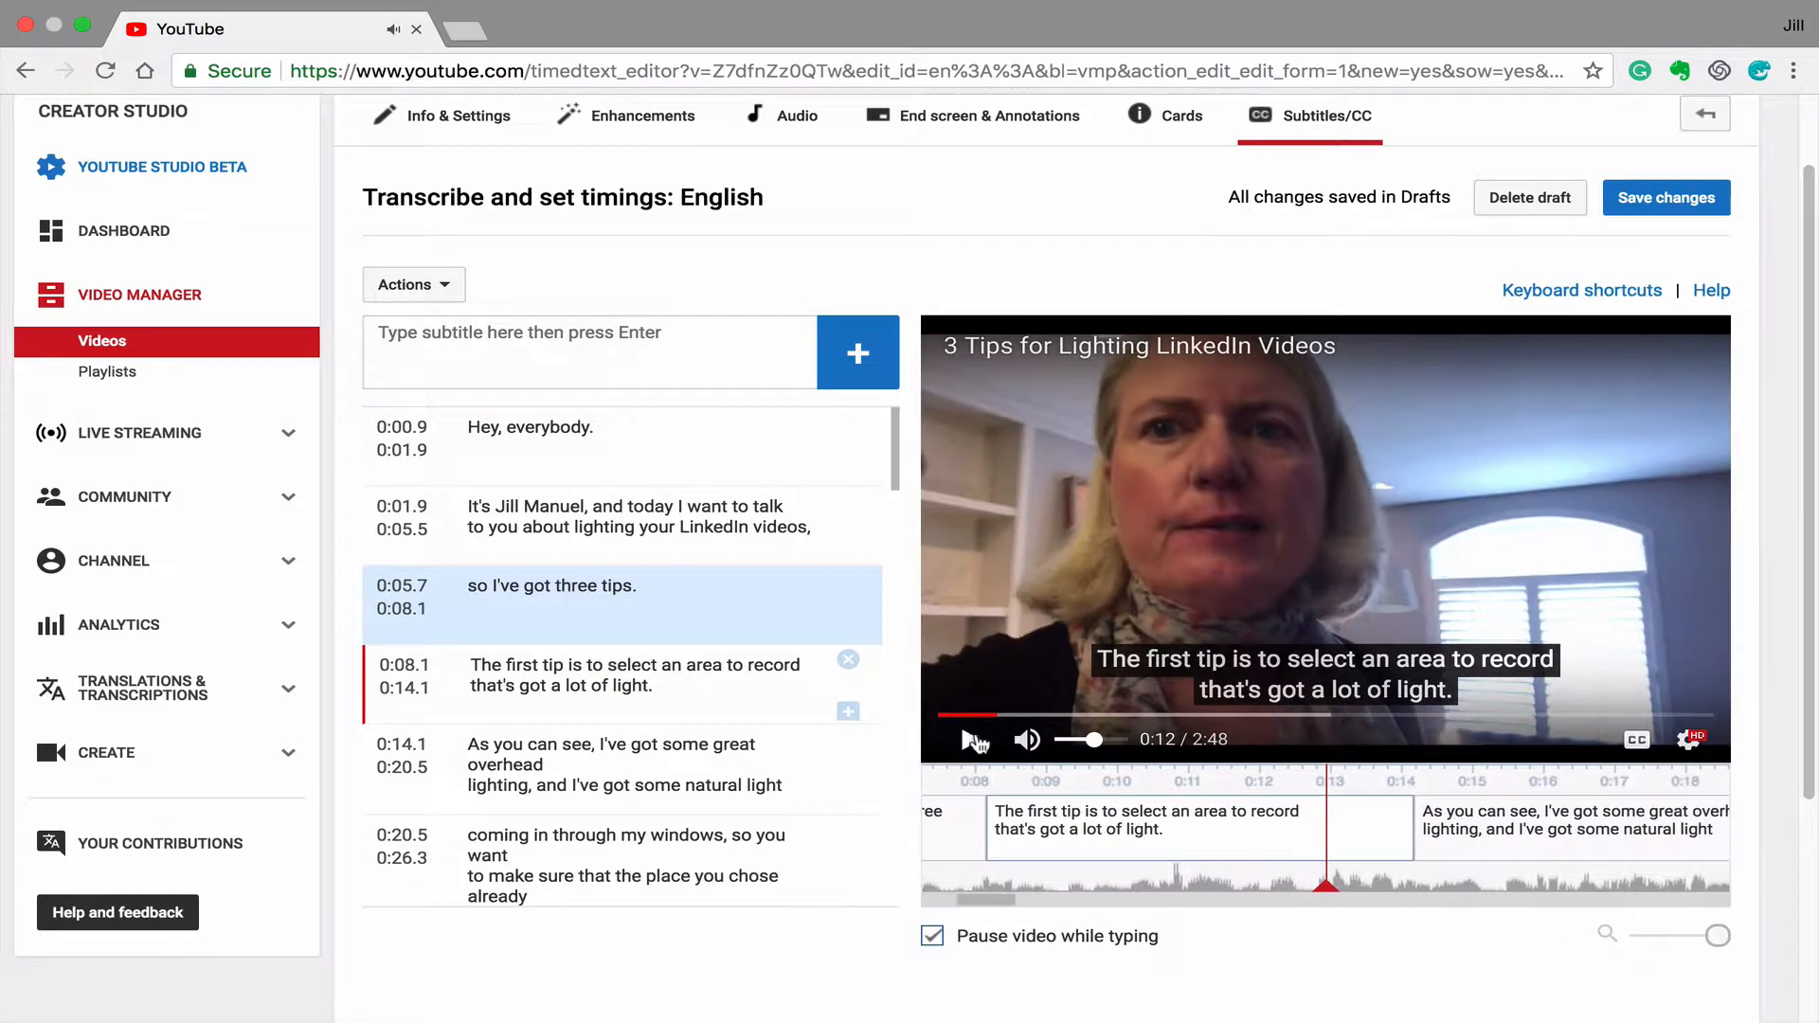
pyautogui.click(580, 428)
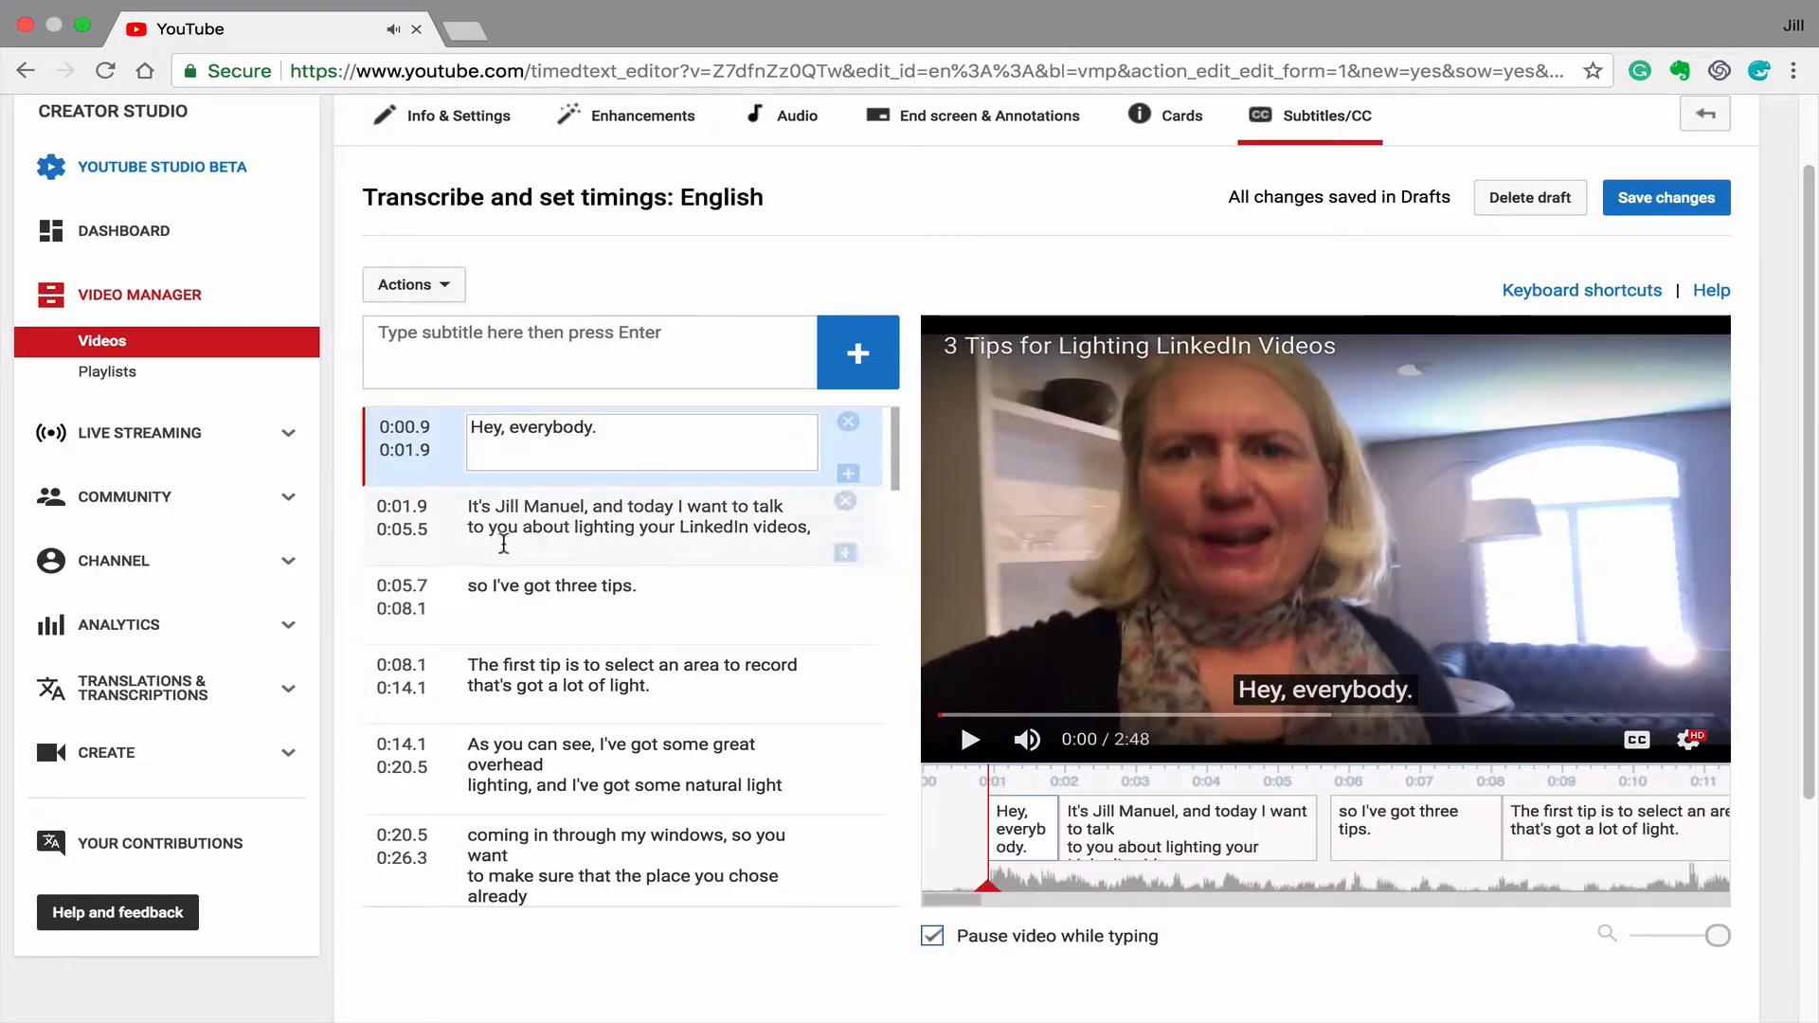
pyautogui.click(505, 542)
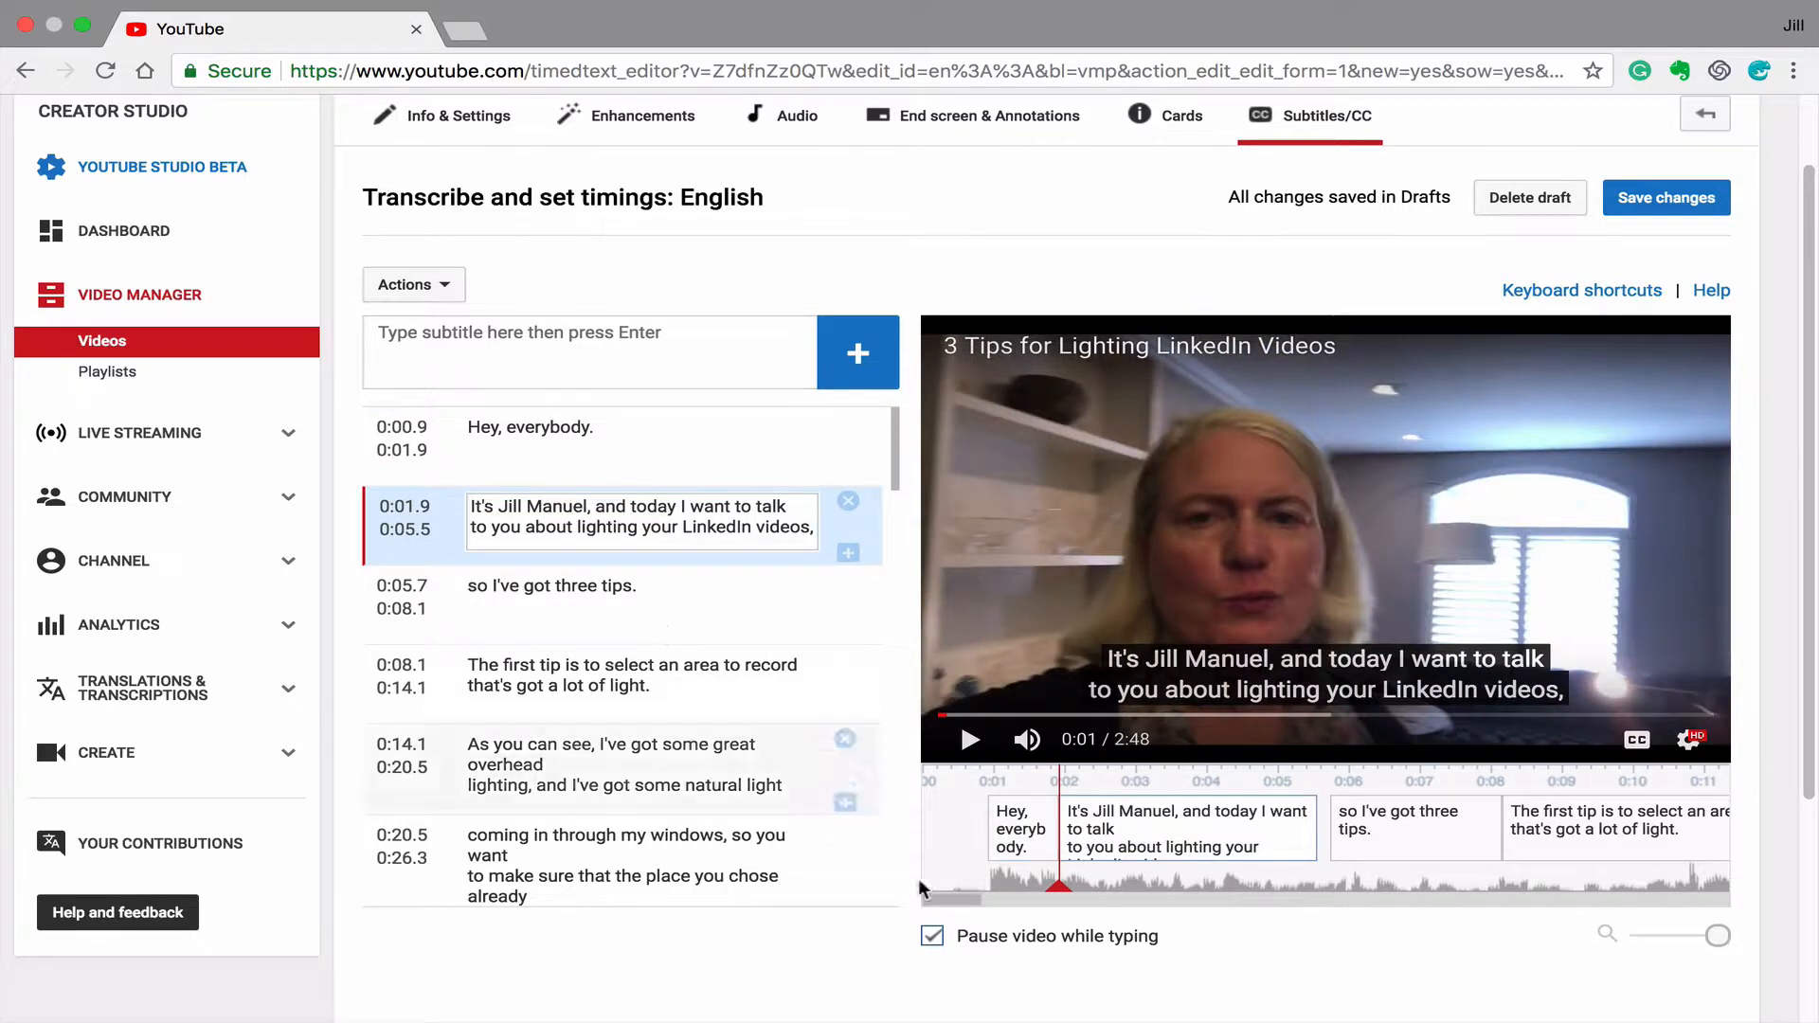
# Shift the subtitle "so I've got three tips." on the timeline to run from 0:05.6 to 0:08.0.
pyautogui.moveTo(1201, 813)
pyautogui.click(1384, 841)
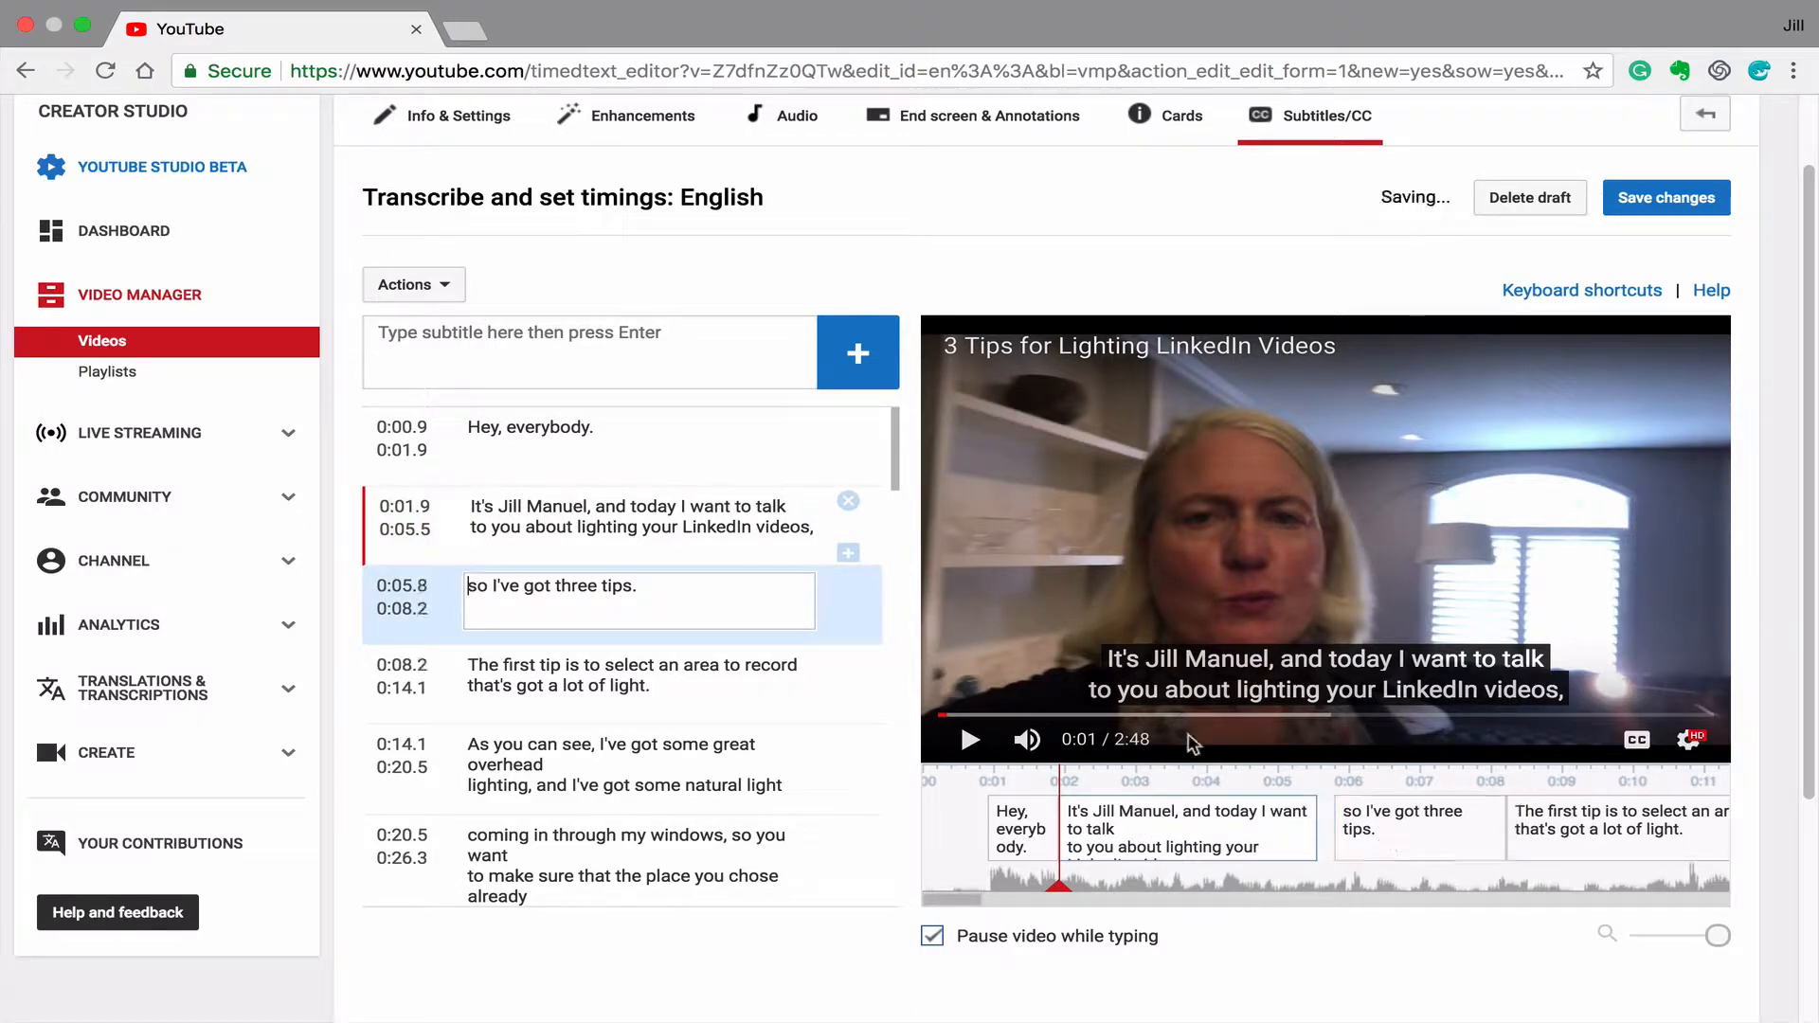
pyautogui.moveTo(1383, 833); pyautogui.dragTo(1371, 838)
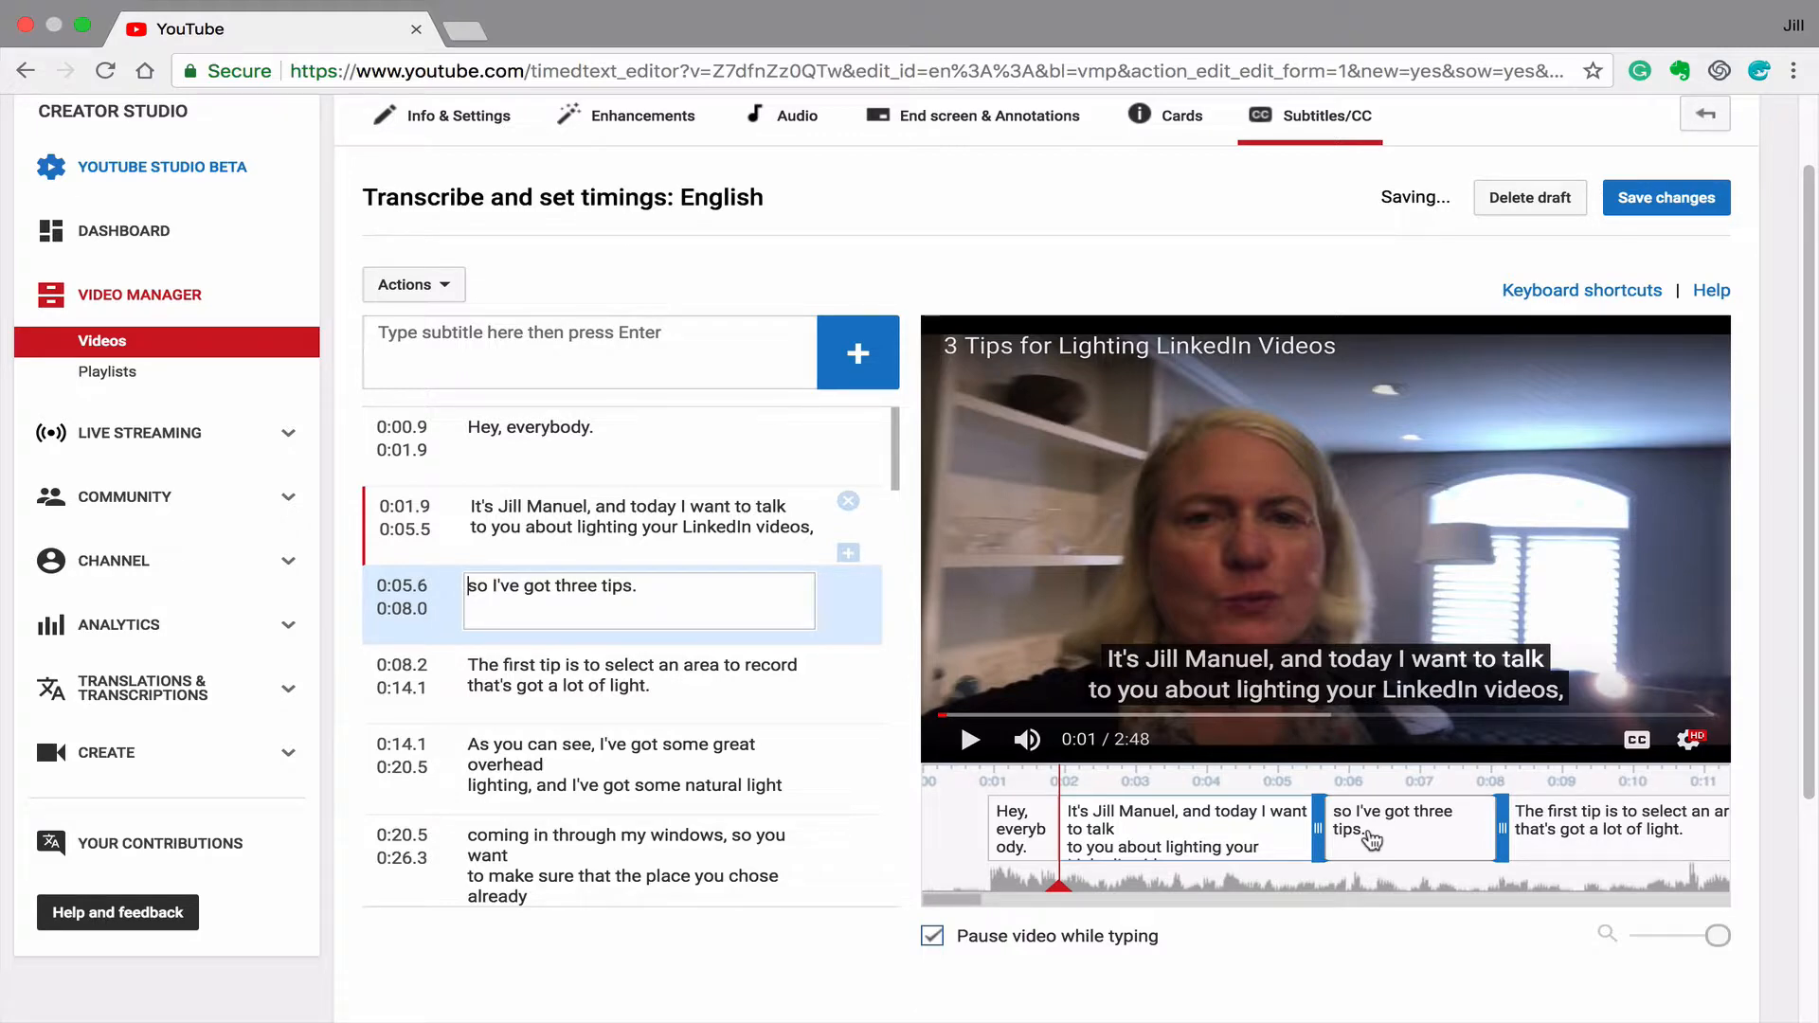
# Save the subtitle changes and publish them over the existing English subtitles.
pyautogui.click(1665, 201)
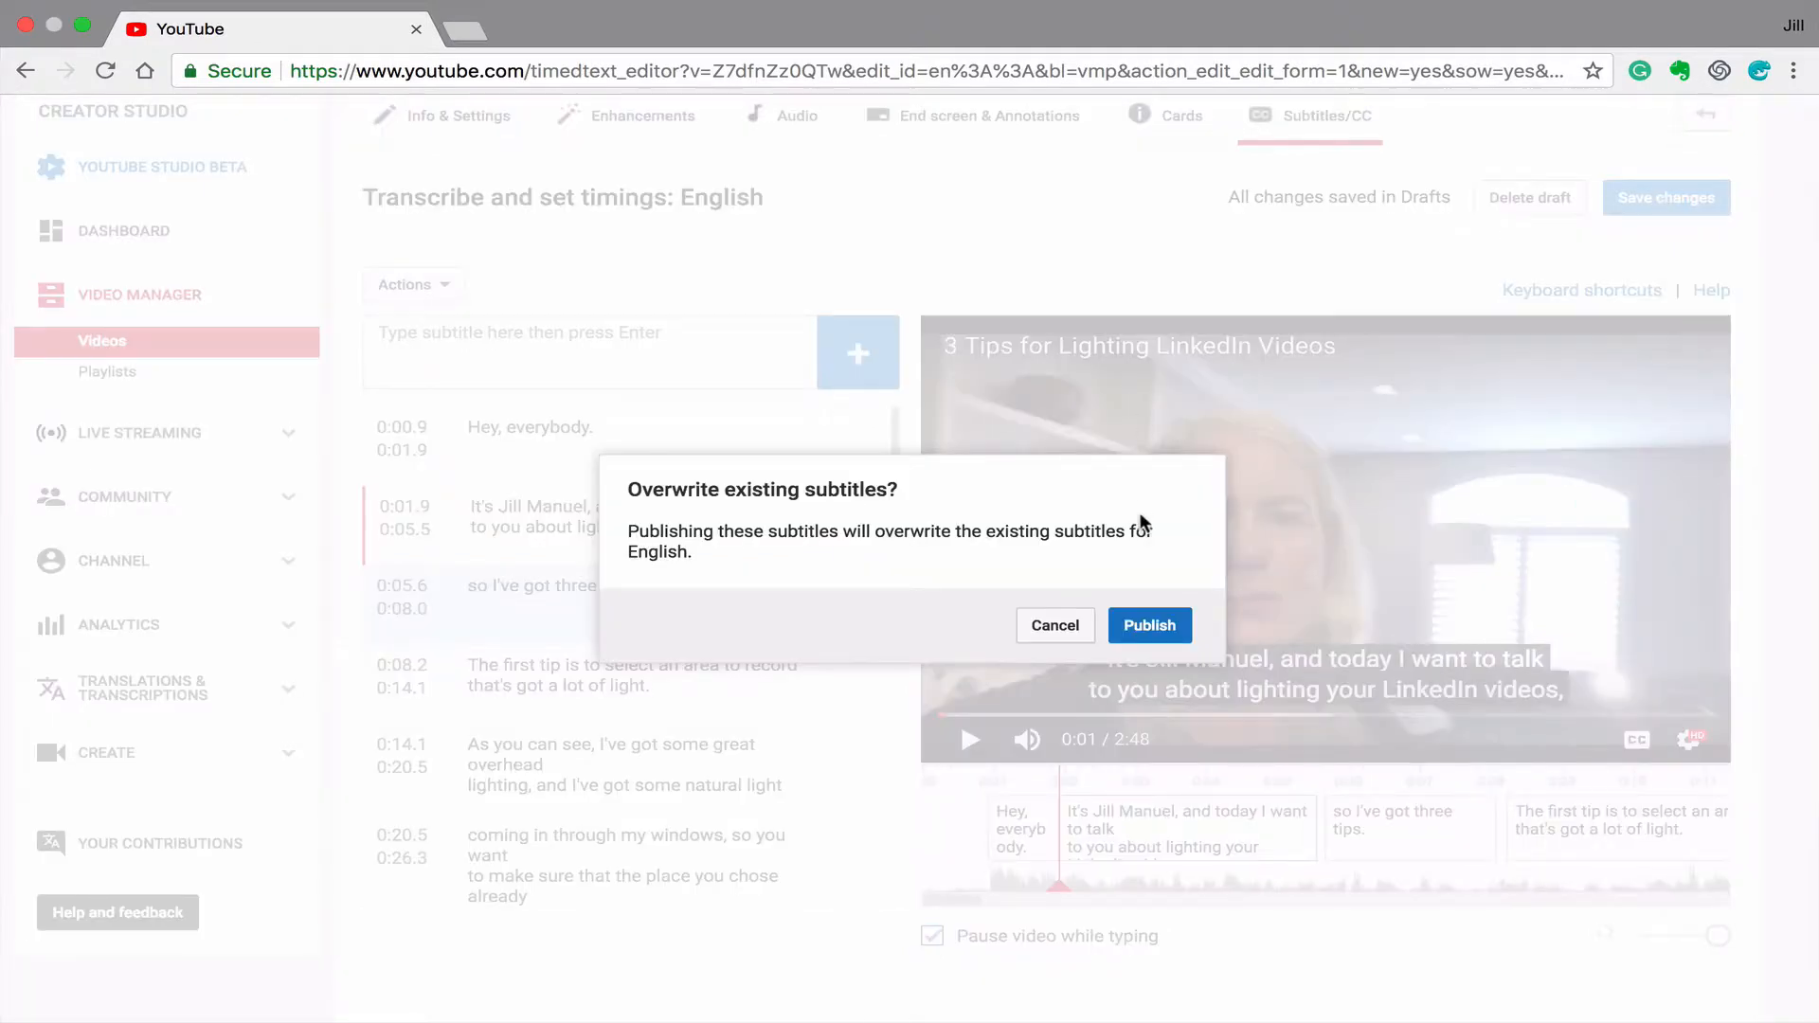
pyautogui.click(1151, 622)
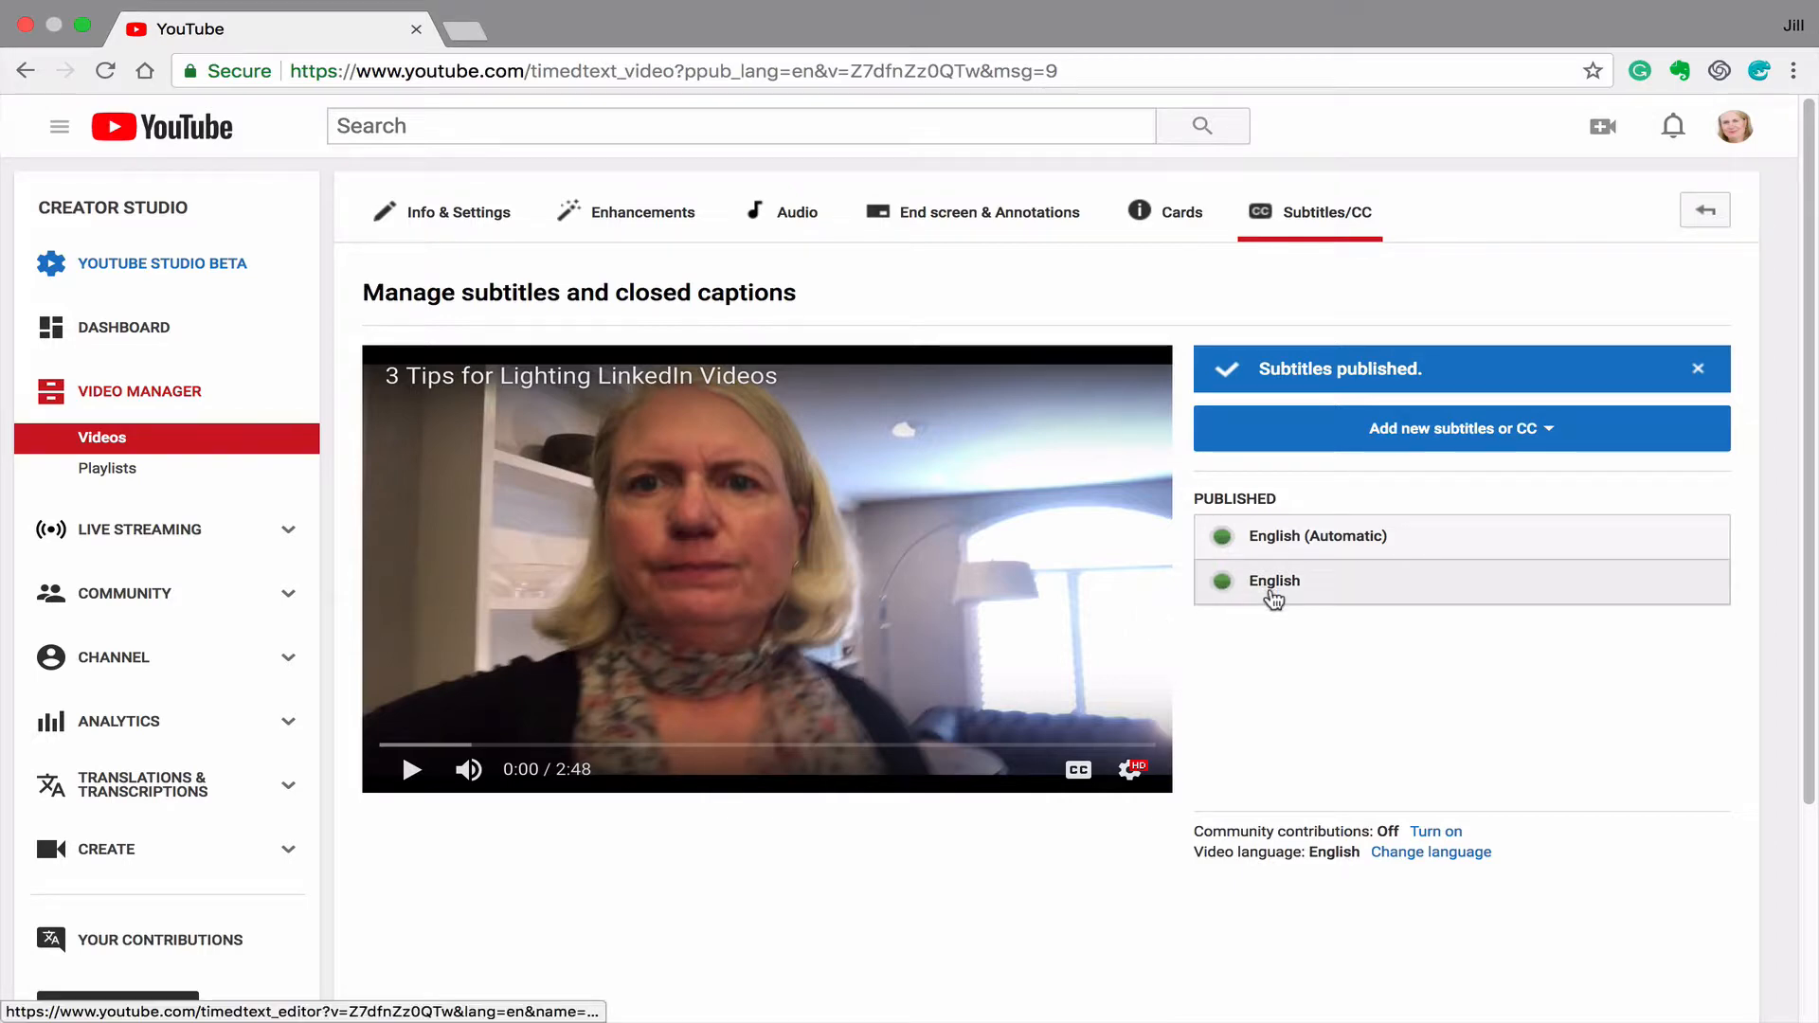
# Download the published English subtitles in .srt format to the Desktop as "LinkedIn Lighting".
pyautogui.click(1274, 599)
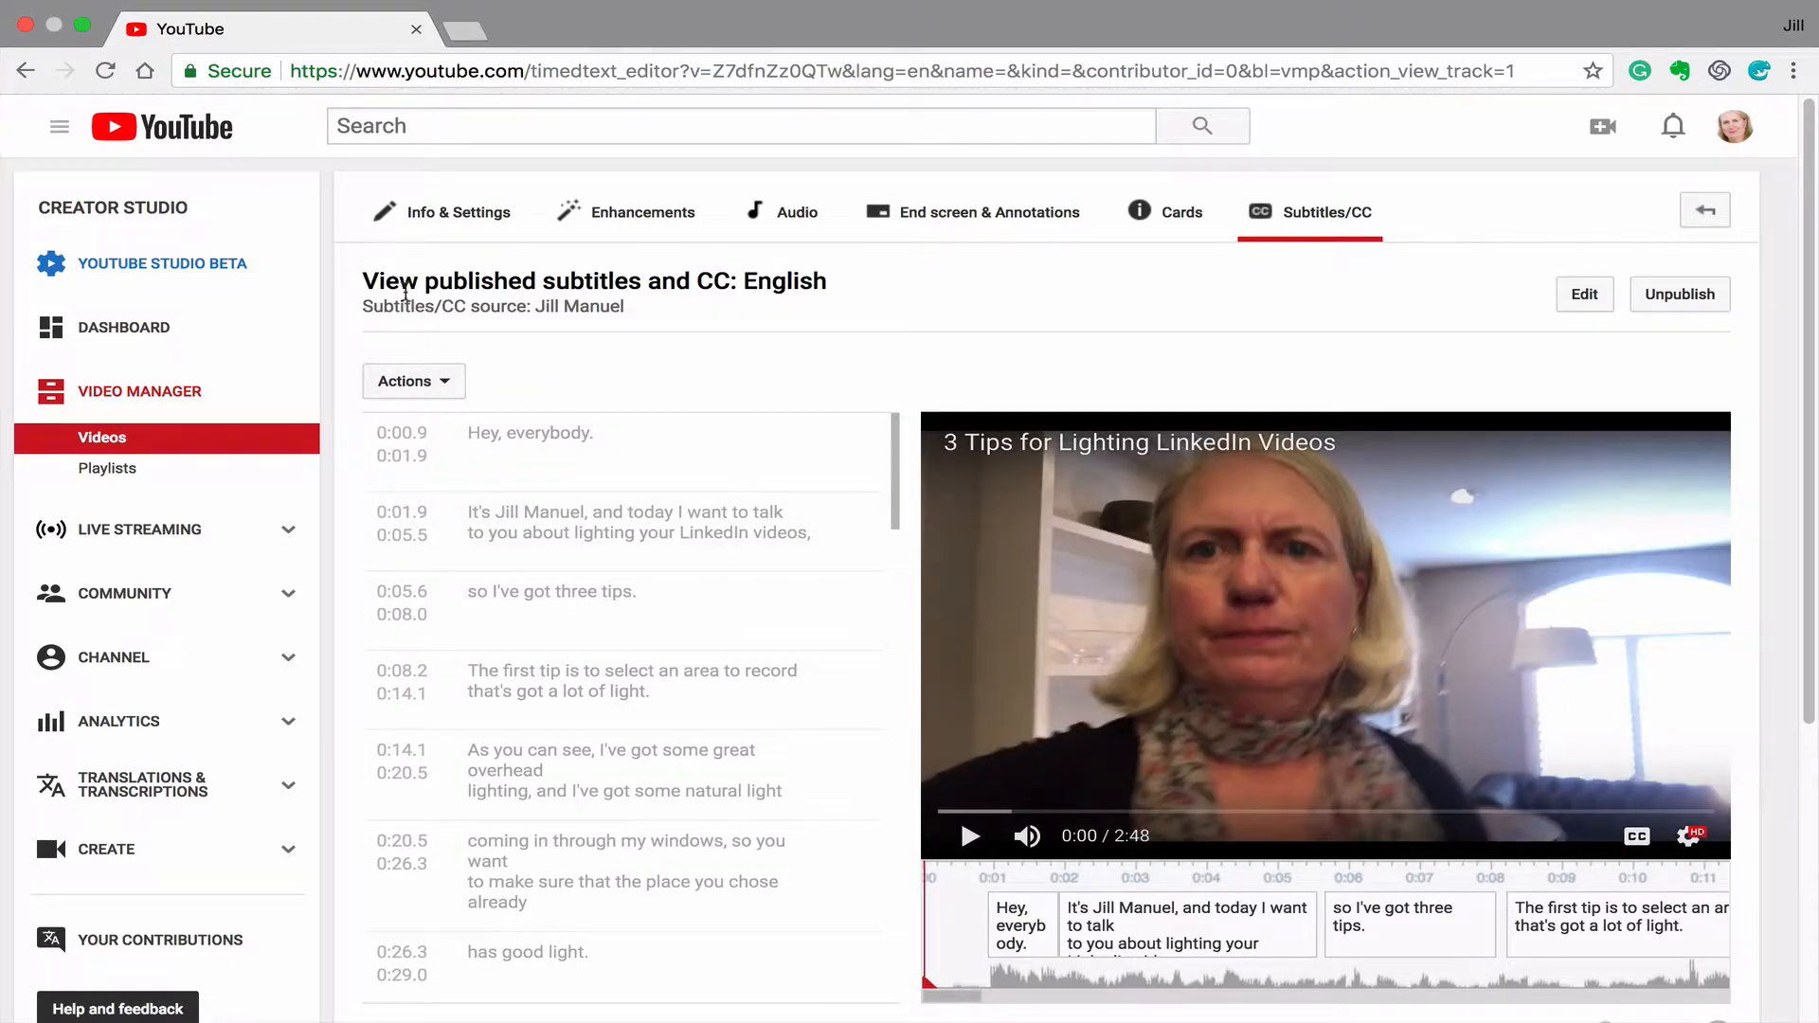
pyautogui.click(415, 384)
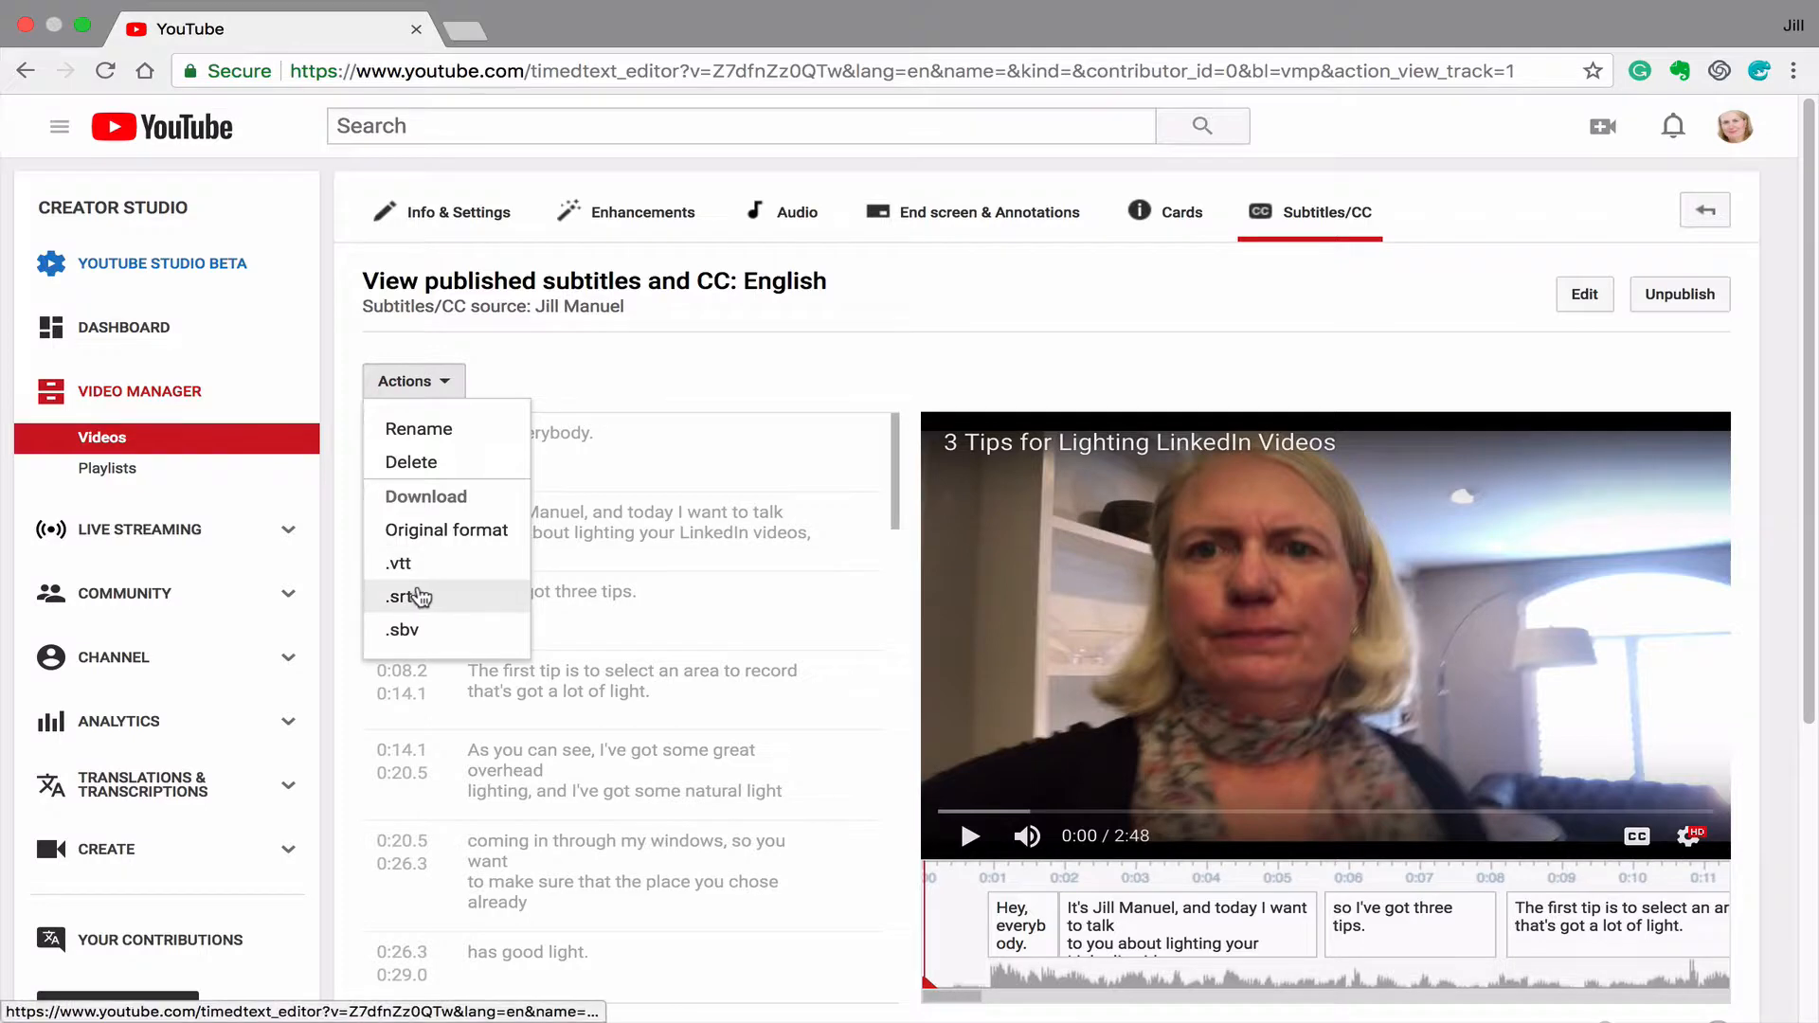
pyautogui.click(417, 596)
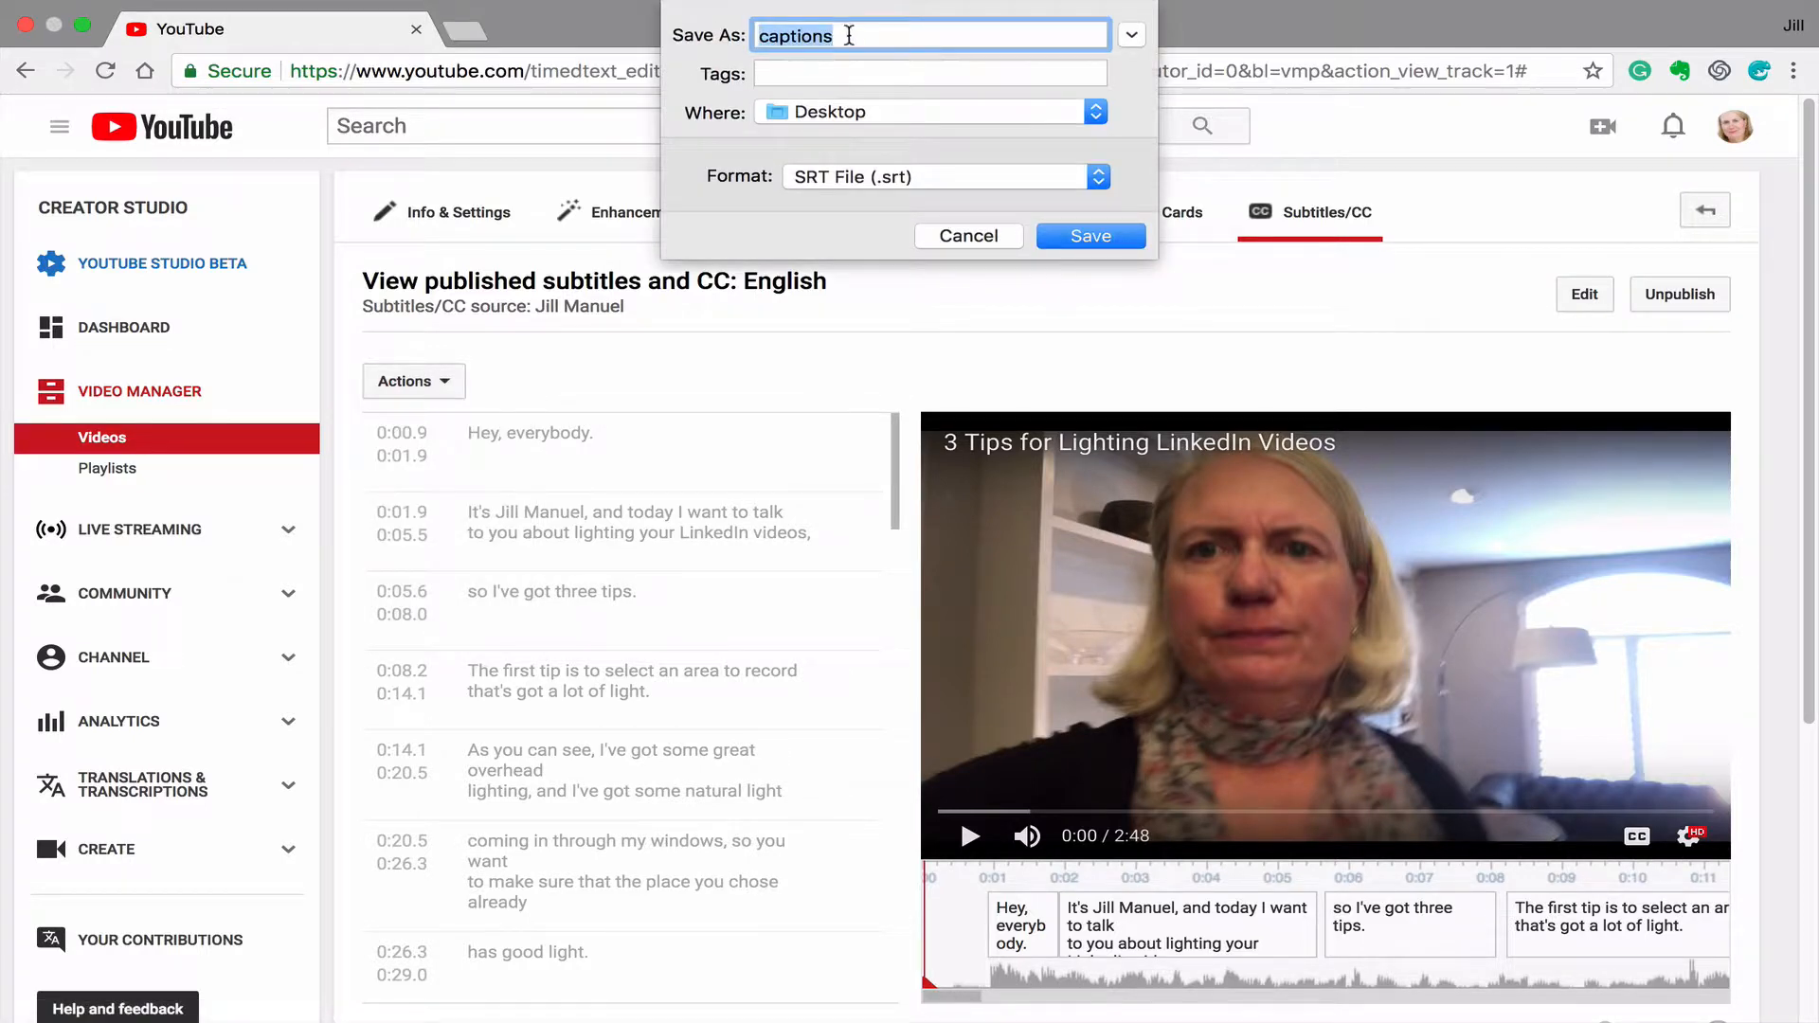
pyautogui.moveTo(643, 5)
pyautogui.press('BackSpace')
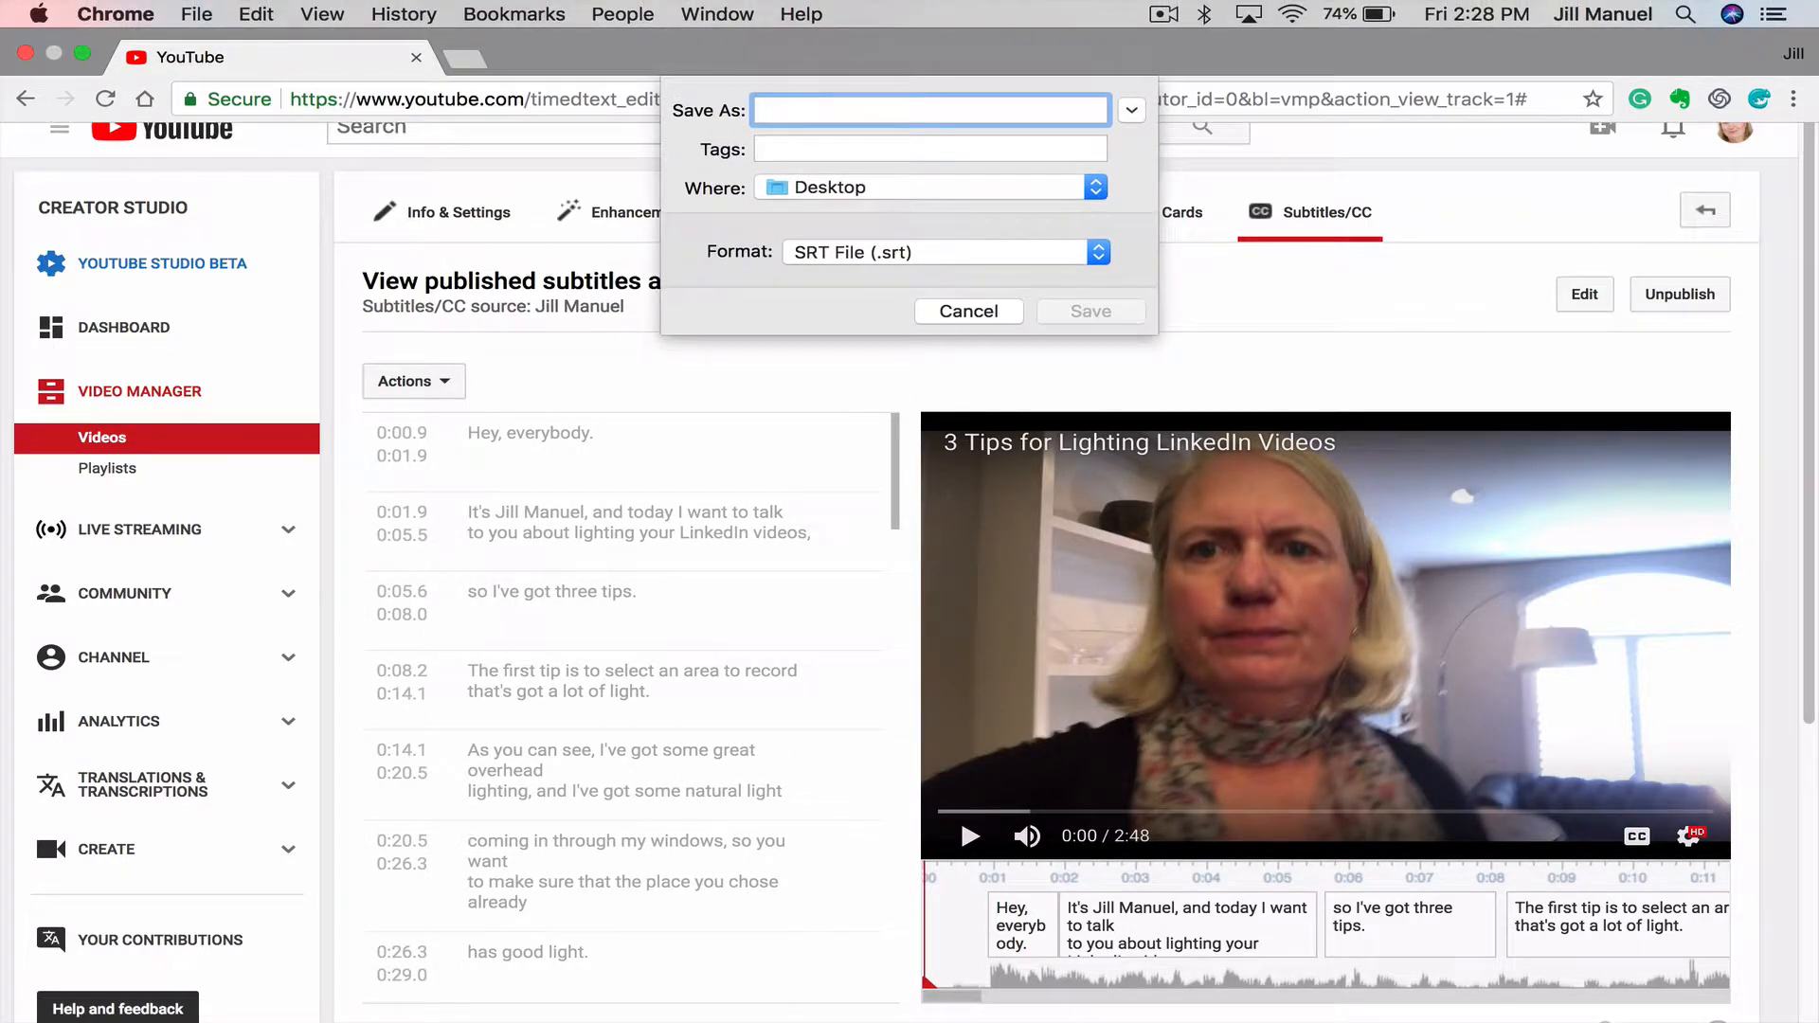
pyautogui.write('LinkedI')
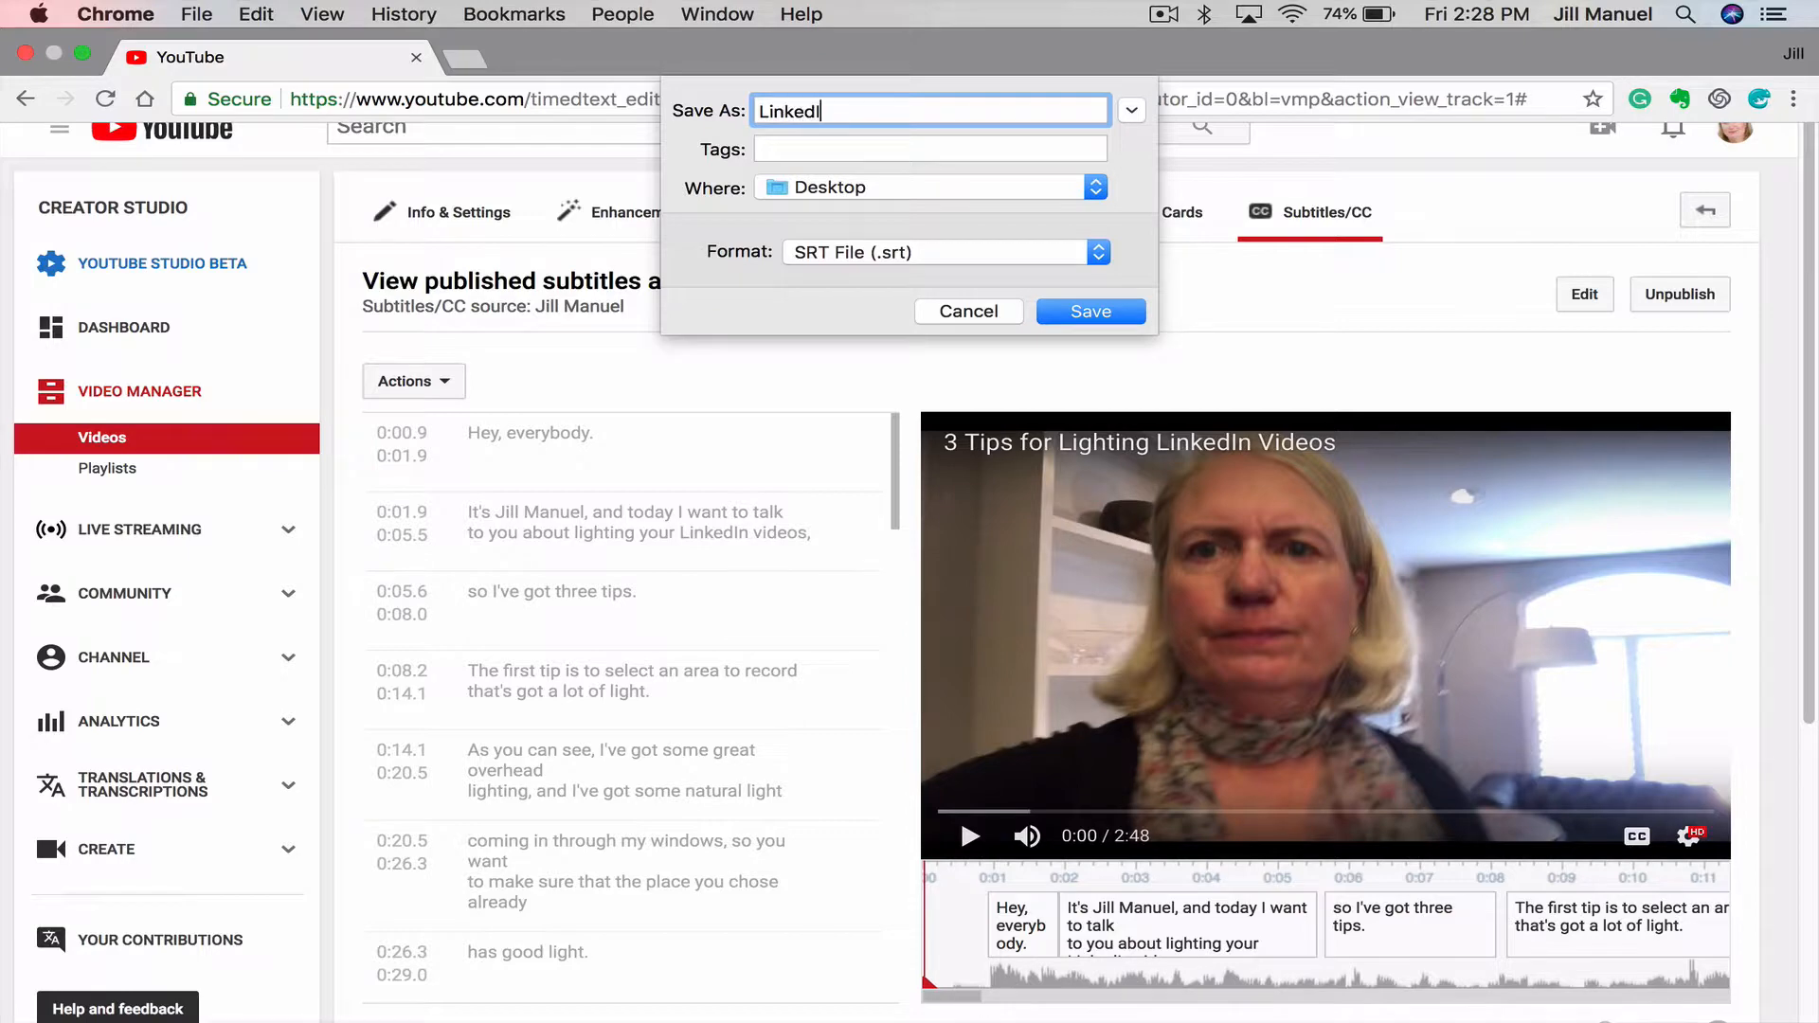
pyautogui.write('n Lighting')
pyautogui.click(1081, 237)
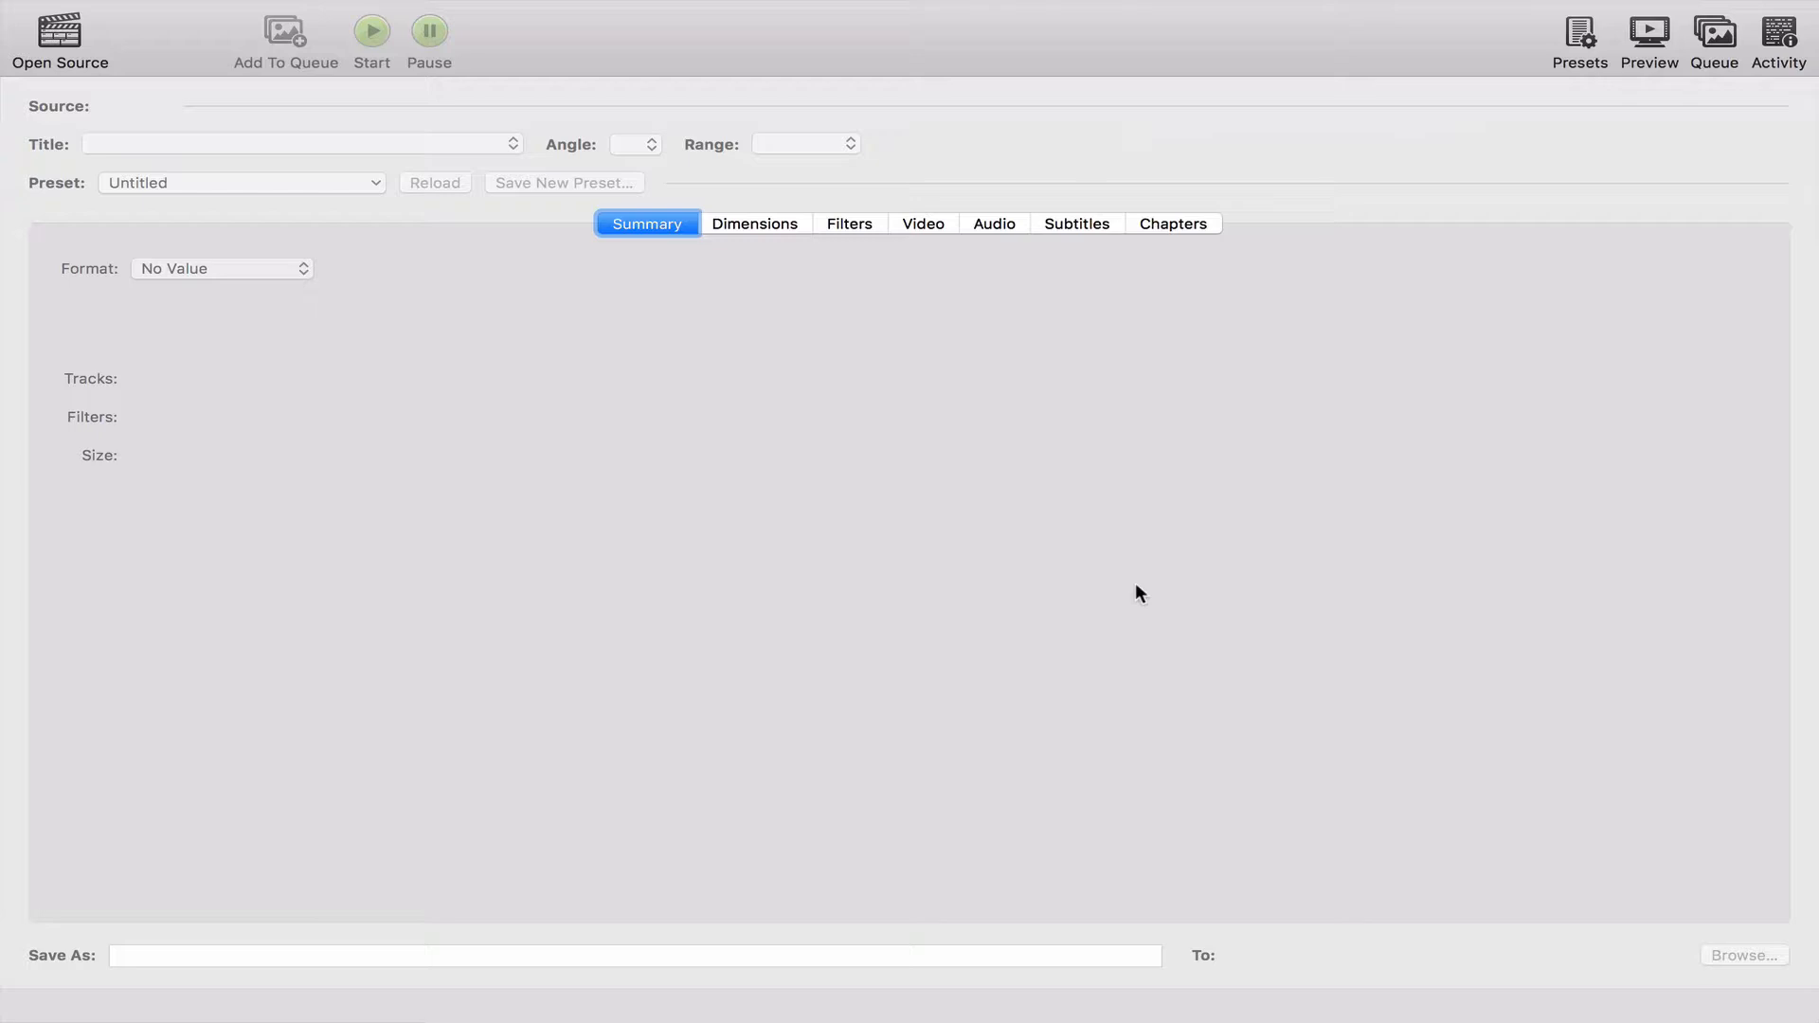
# Switch to HandBrake, show the subtitle settings and open "3 Tips for Lighting LinkedIn Videos.mp4" from the Desktop as the source.
pyautogui.moveTo(1364, 3)
pyautogui.click(1074, 225)
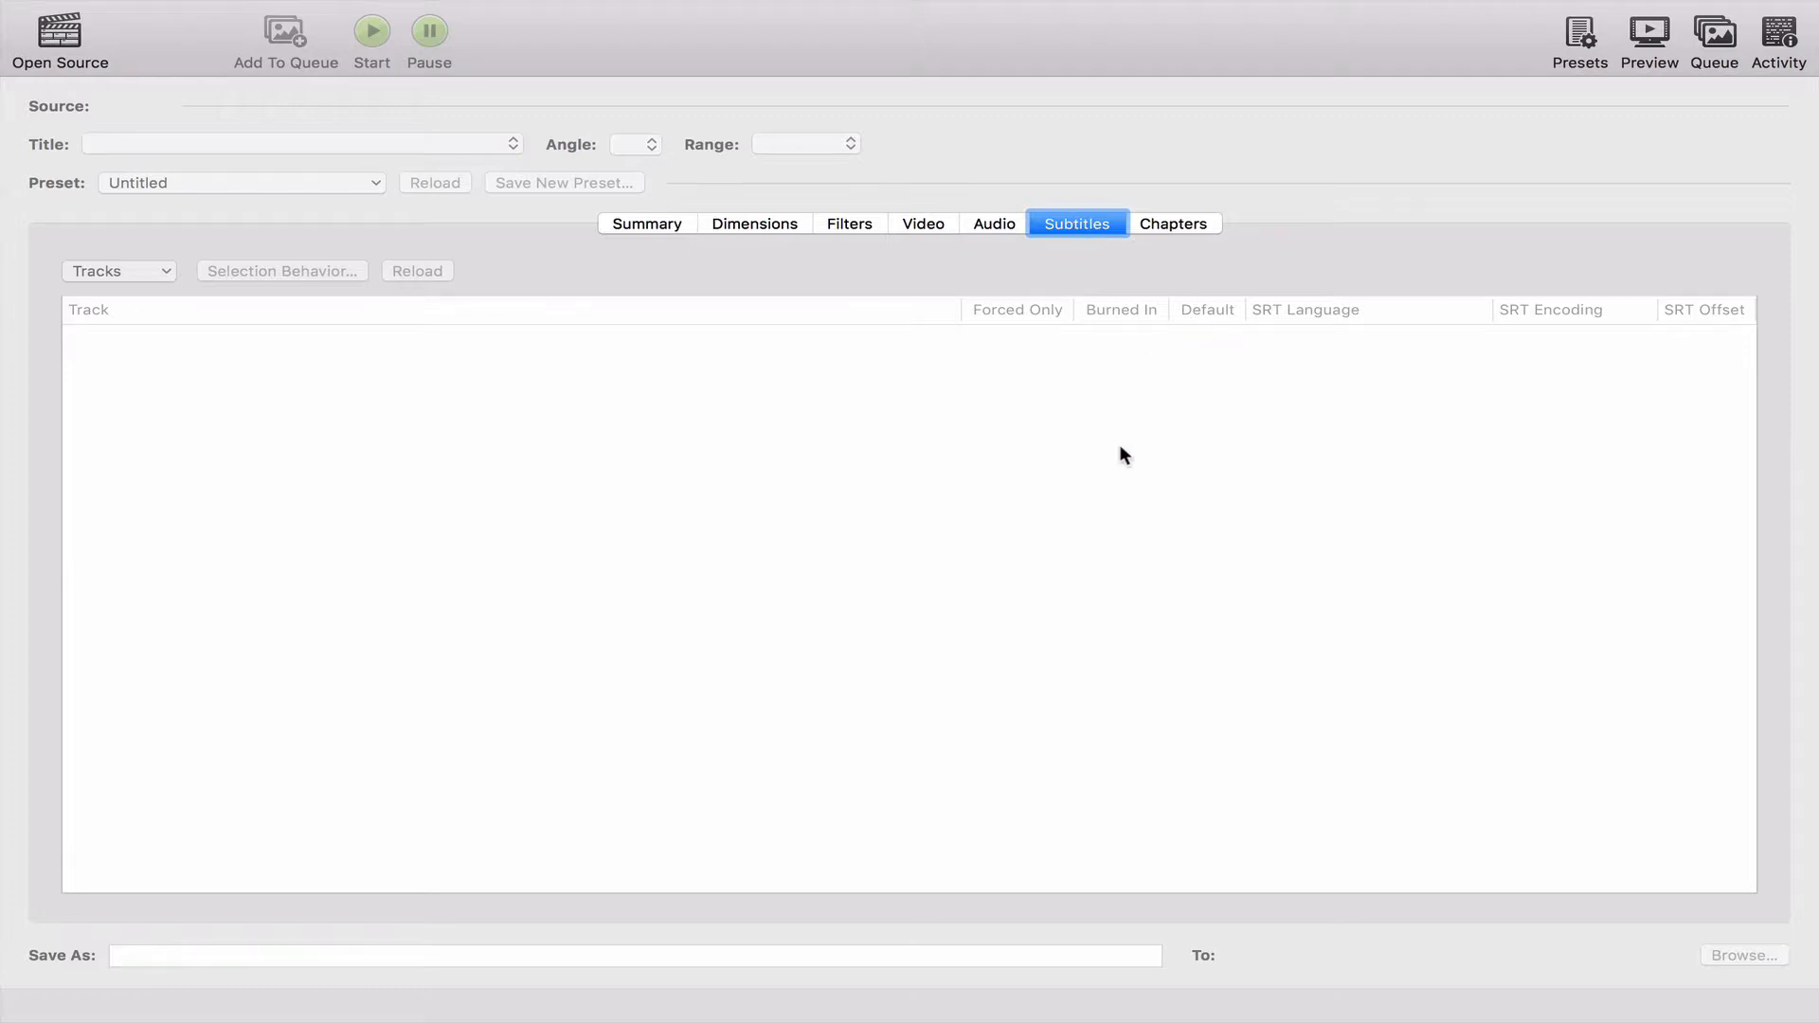
pyautogui.click(59, 37)
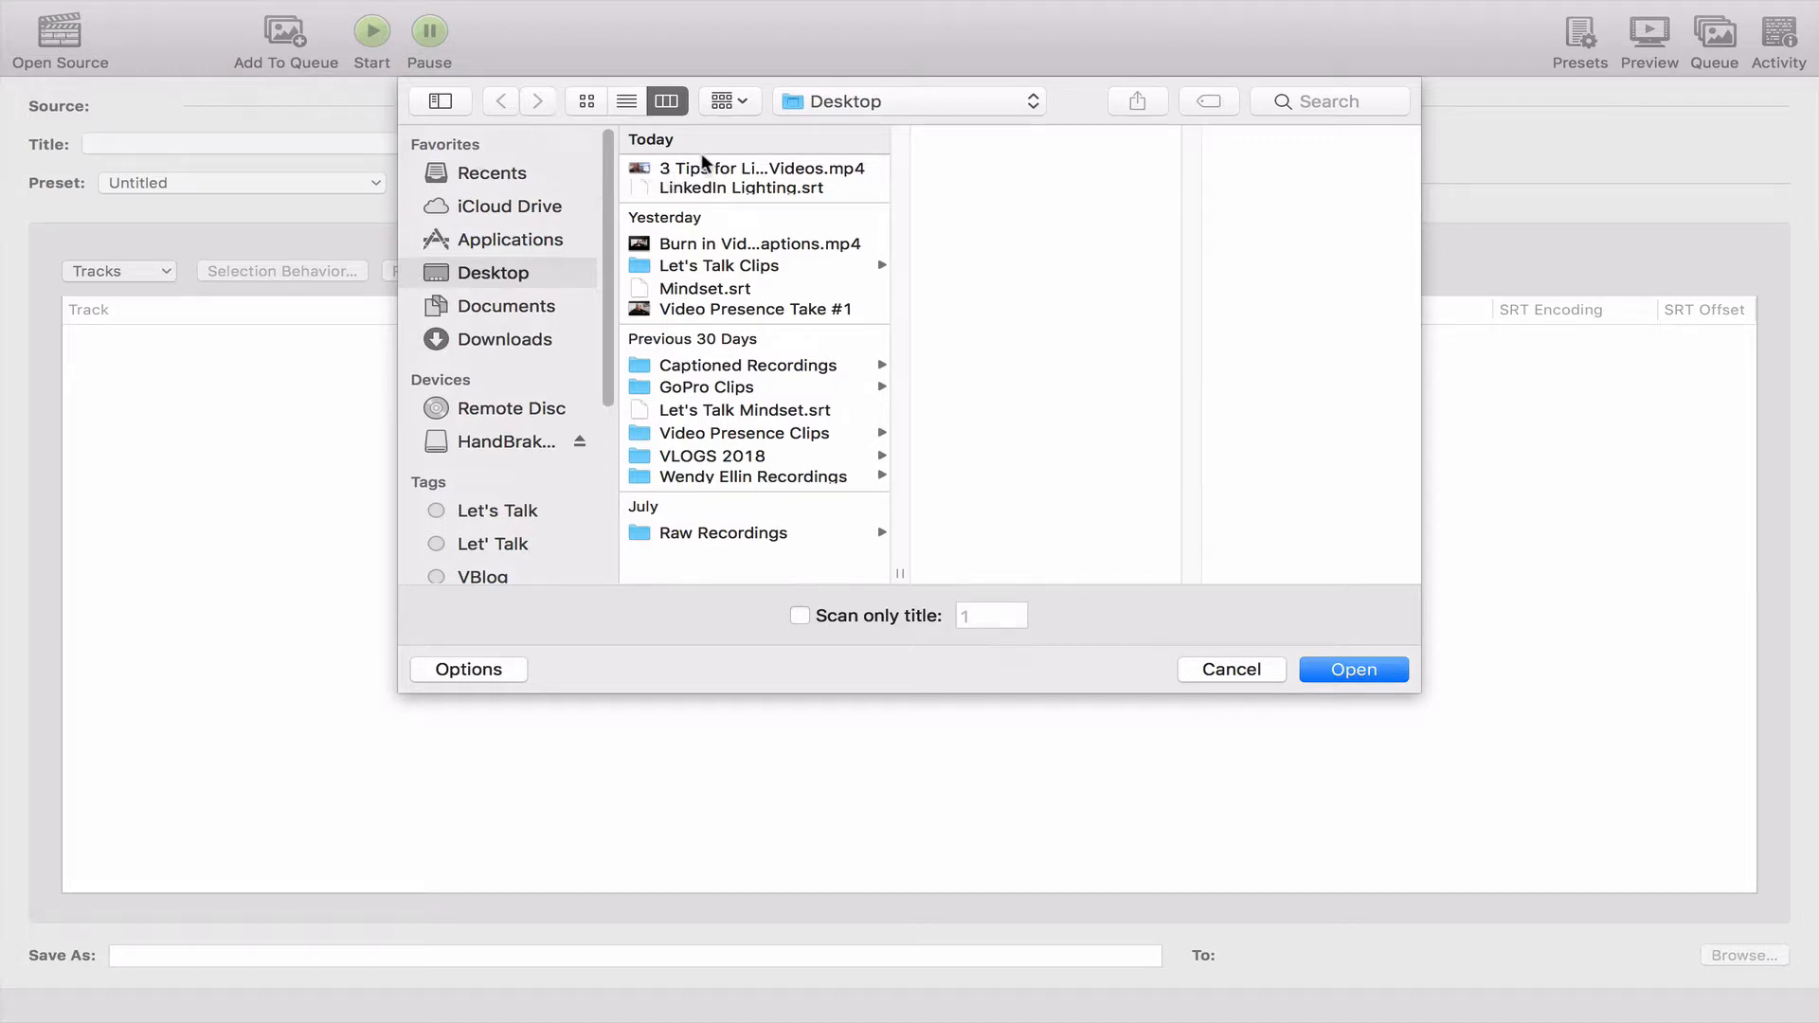
pyautogui.click(704, 170)
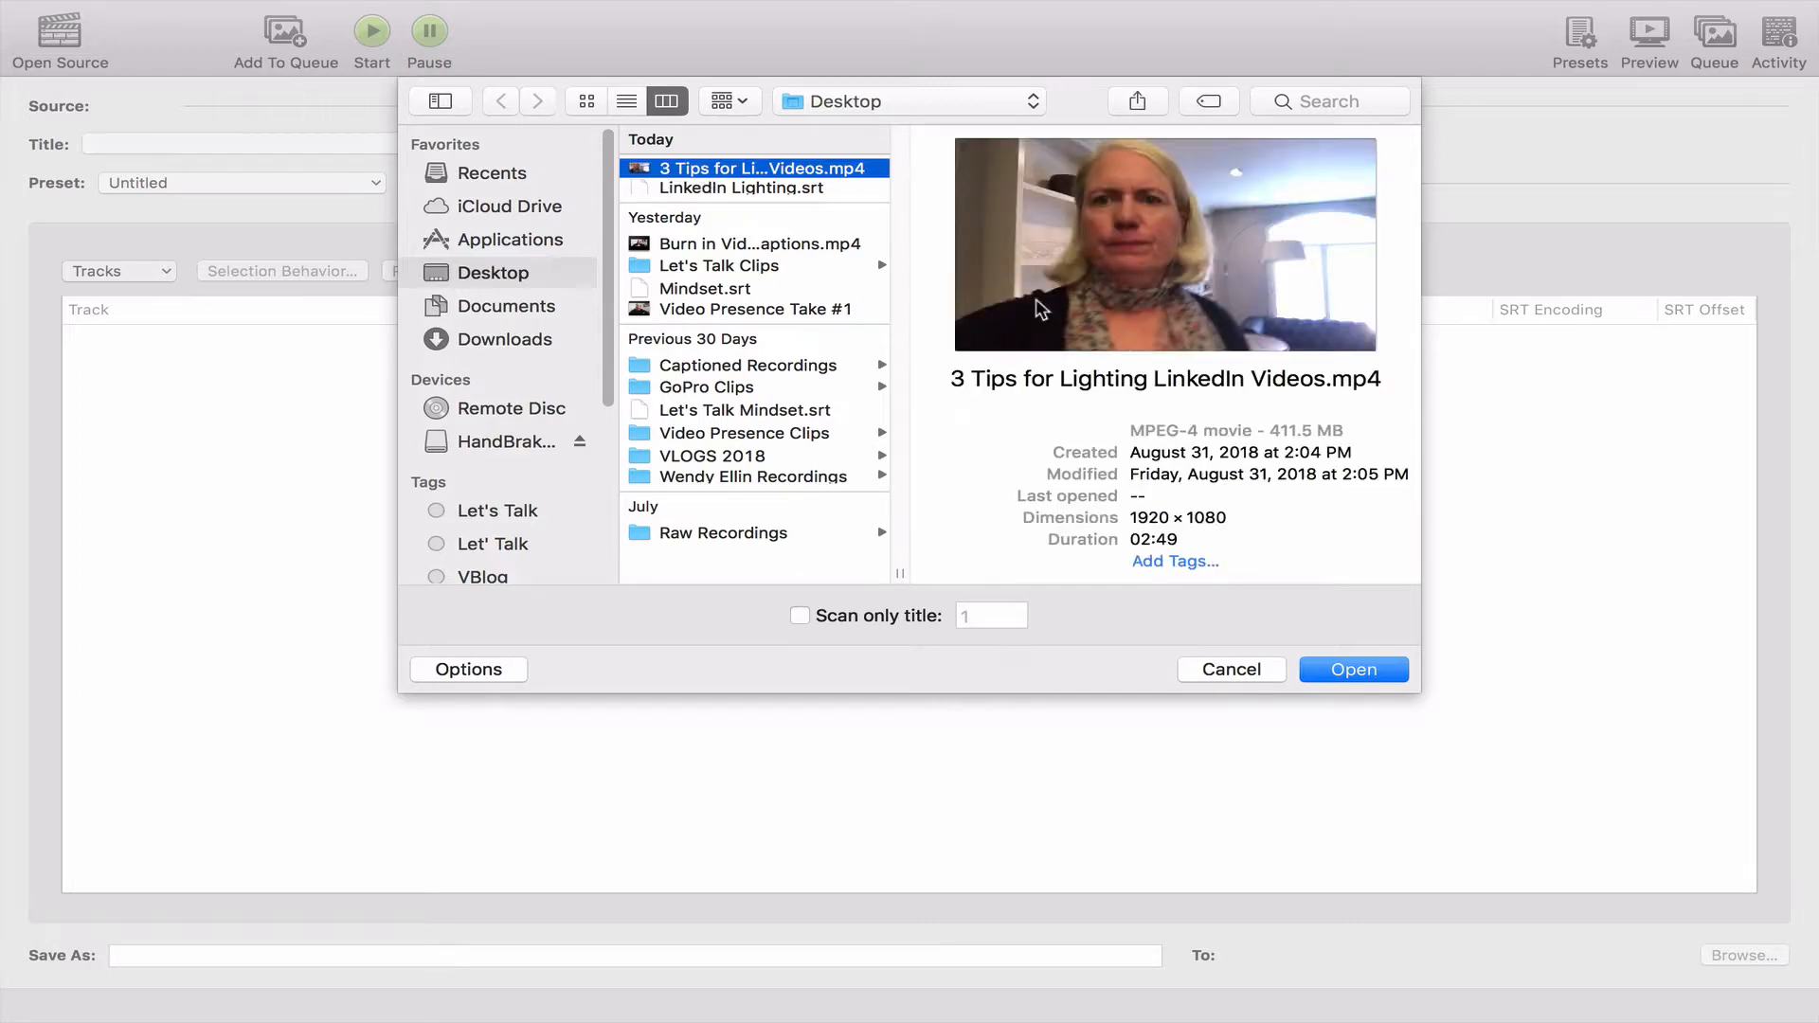
pyautogui.click(1356, 670)
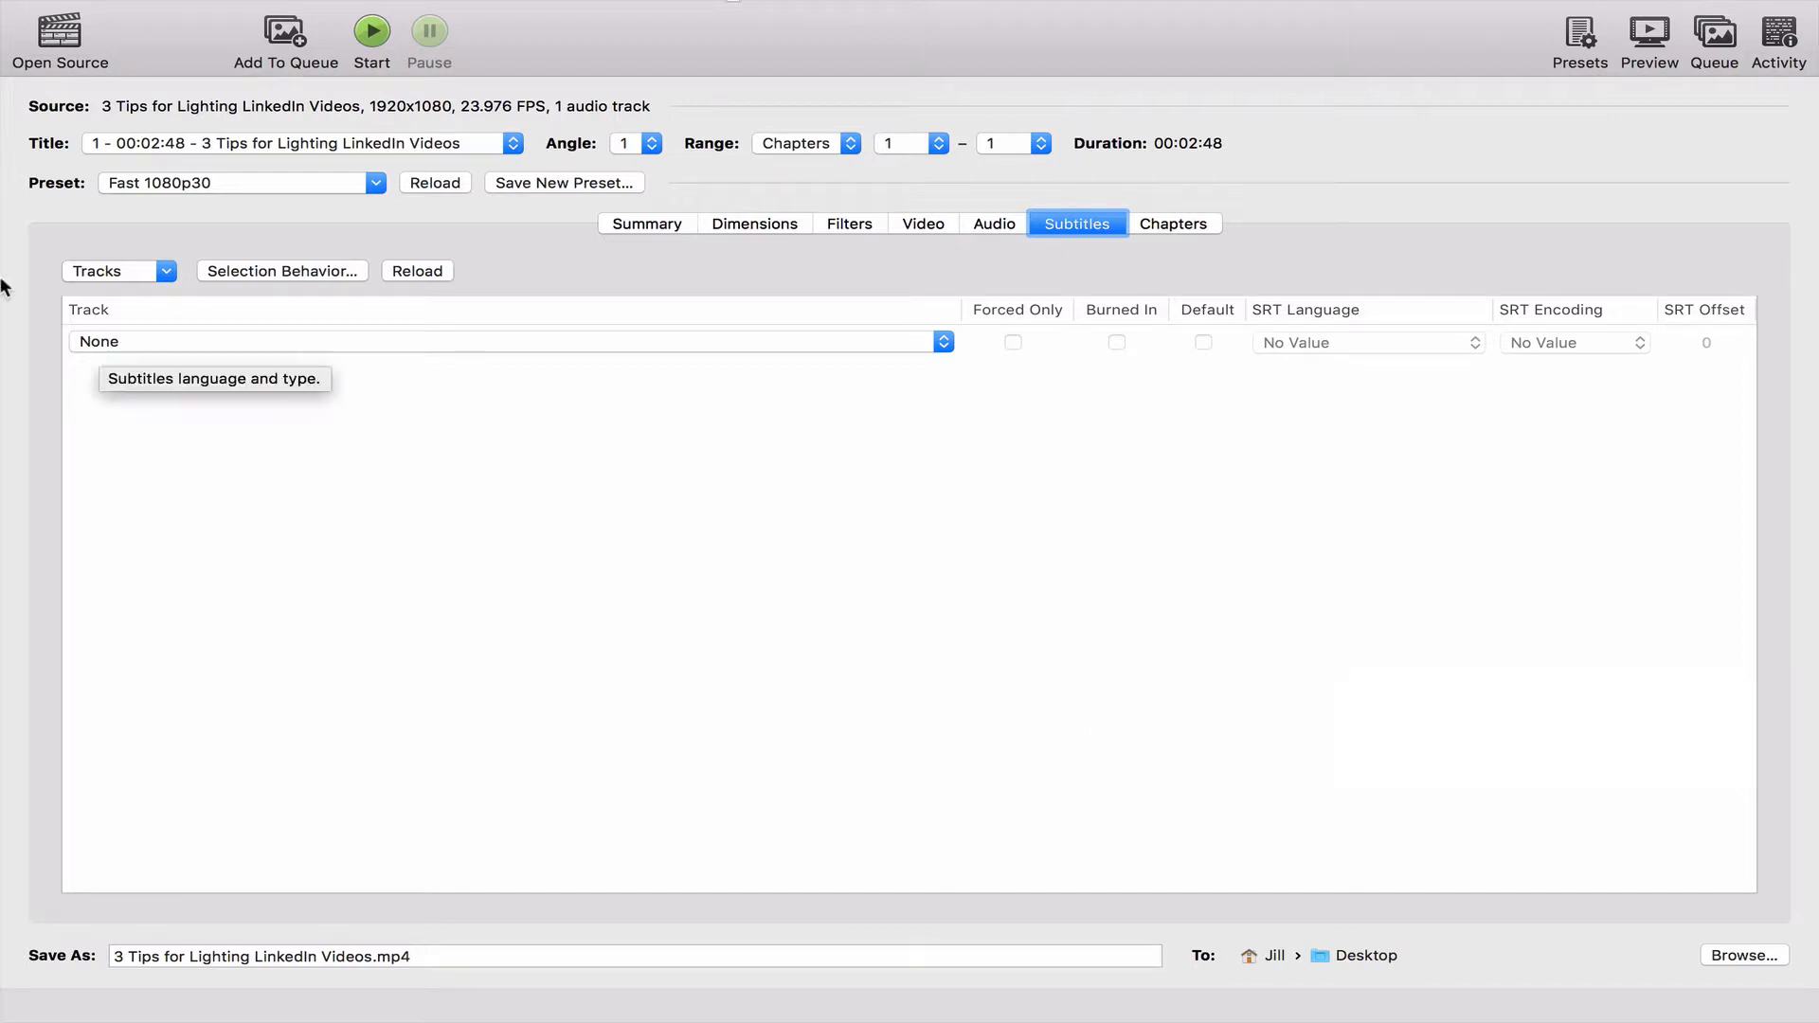
# Add the external subtitle file "LinkedIn Lighting.srt" from the Desktop as a track and set it to be burned in.
pyautogui.click(138, 270)
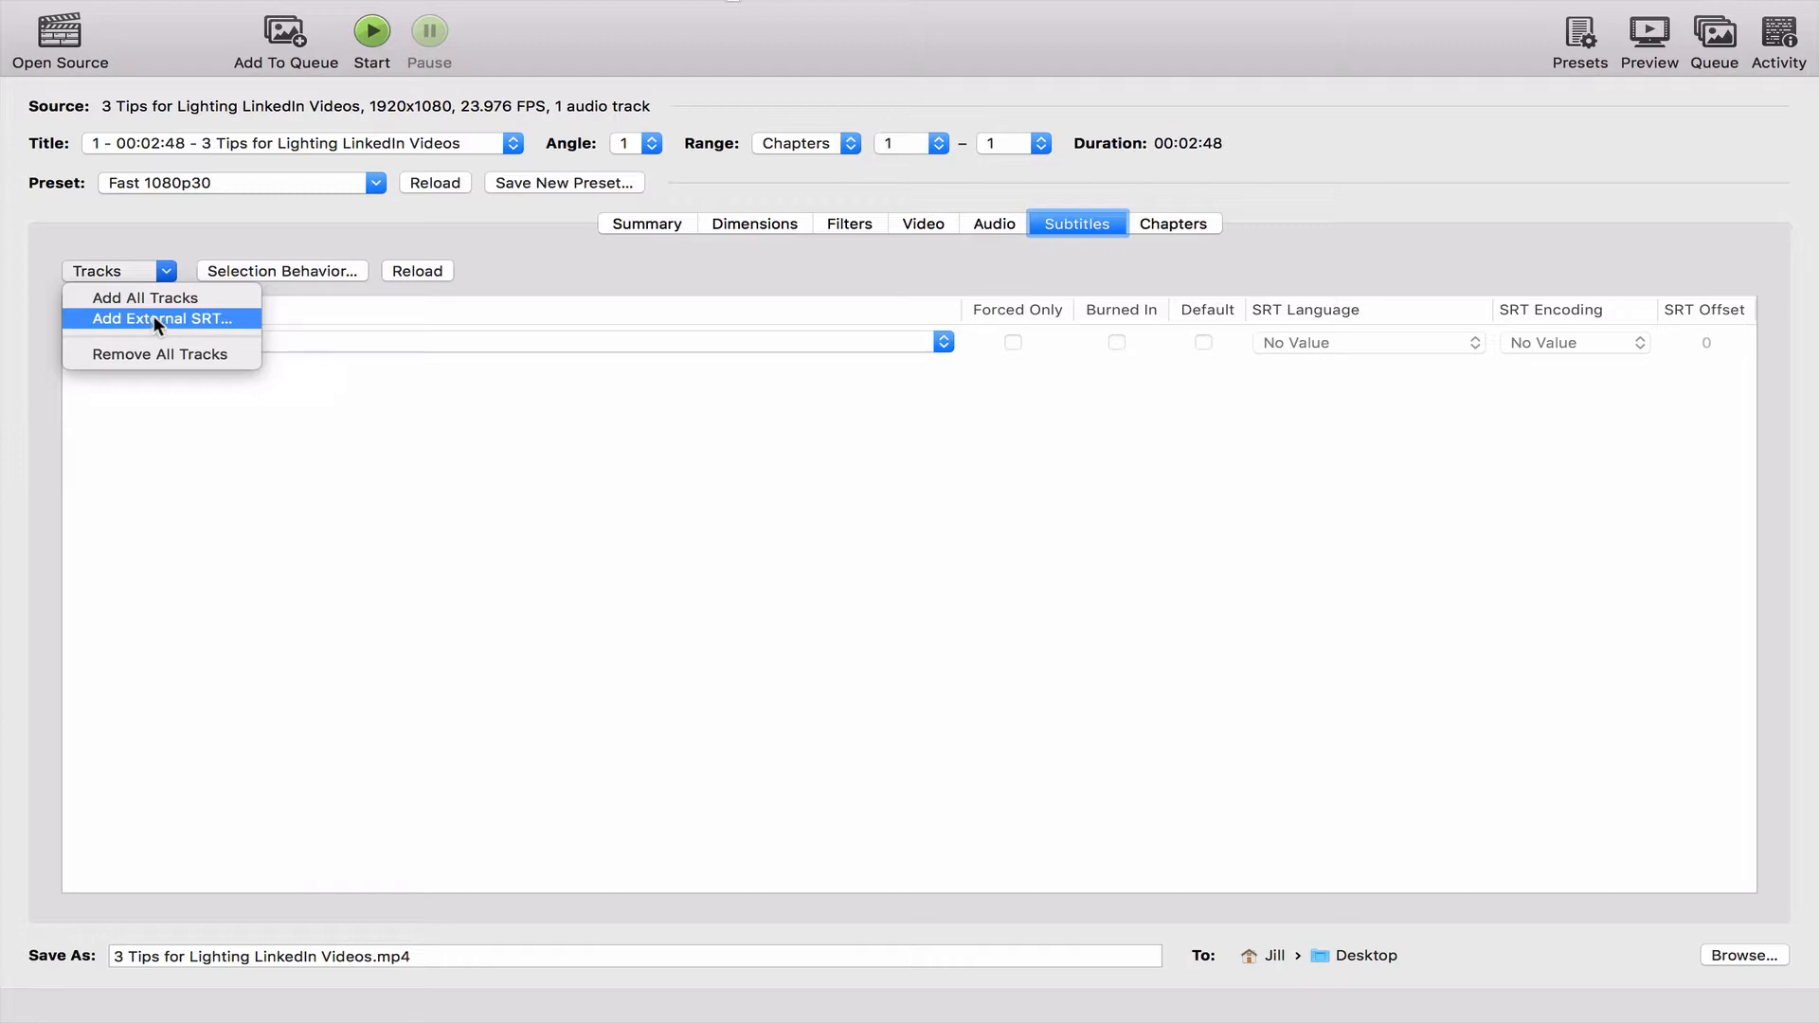
pyautogui.click(153, 318)
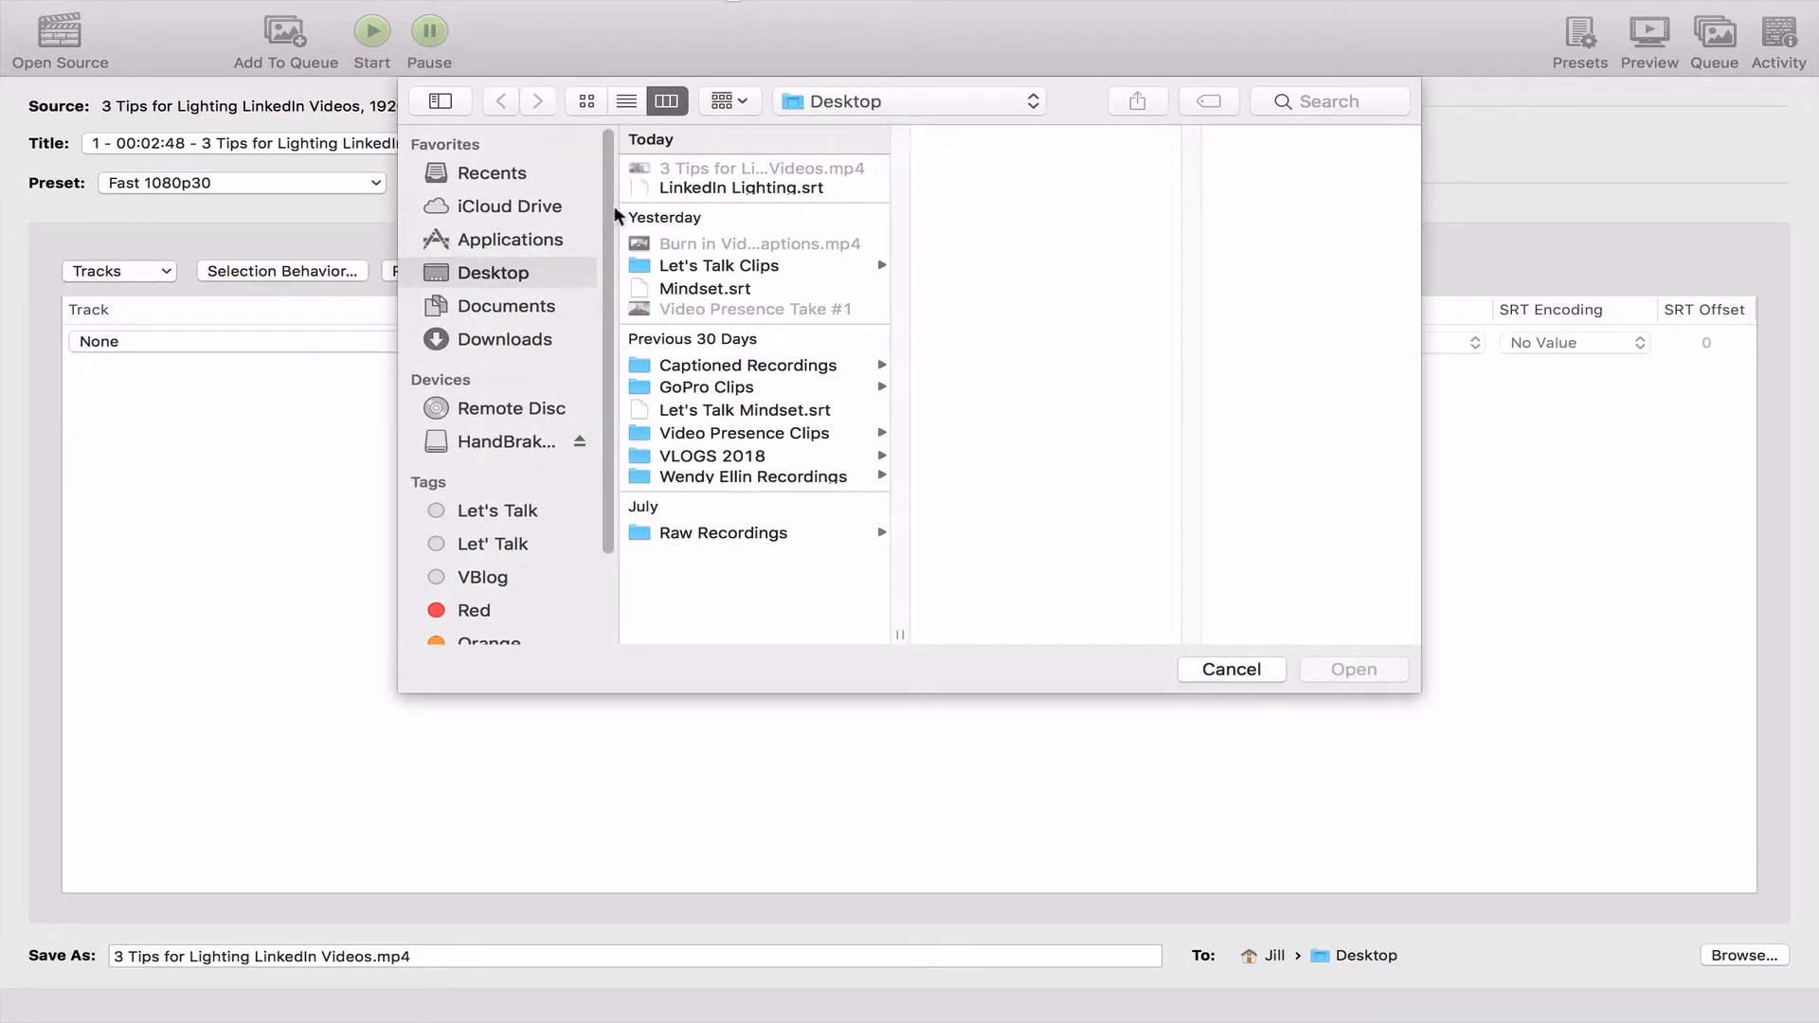
pyautogui.click(698, 187)
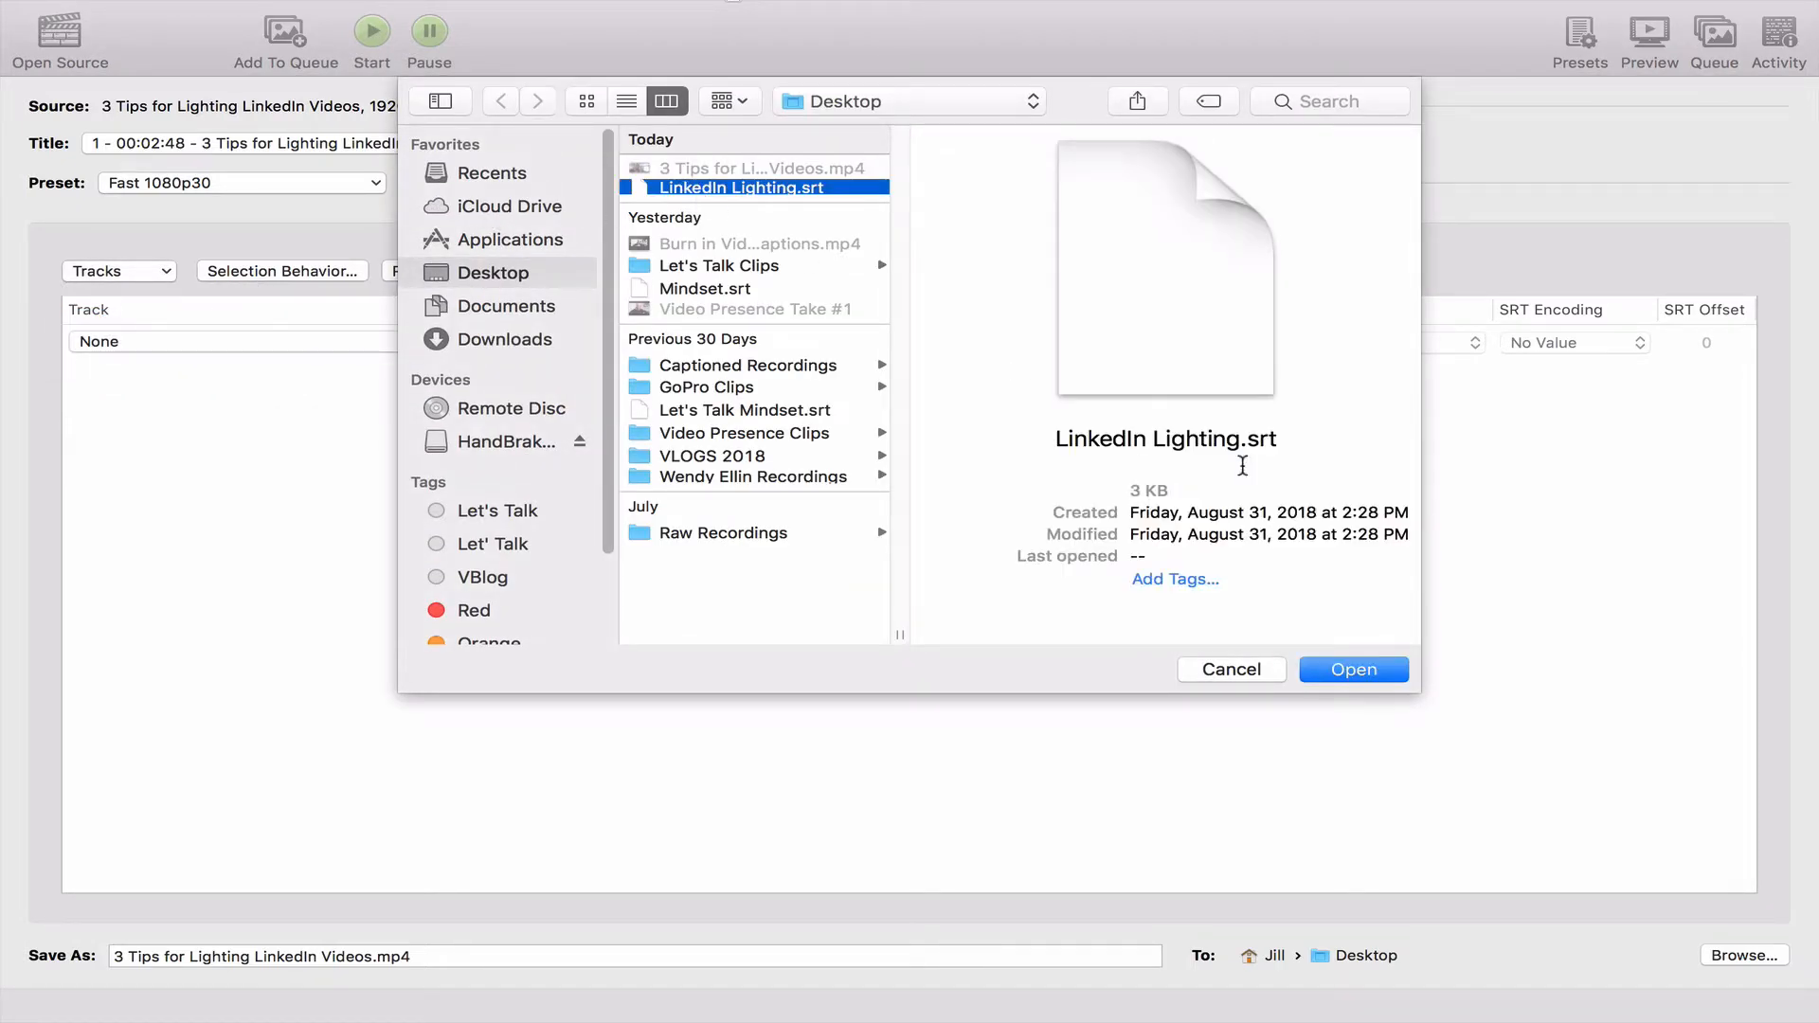
pyautogui.click(1353, 670)
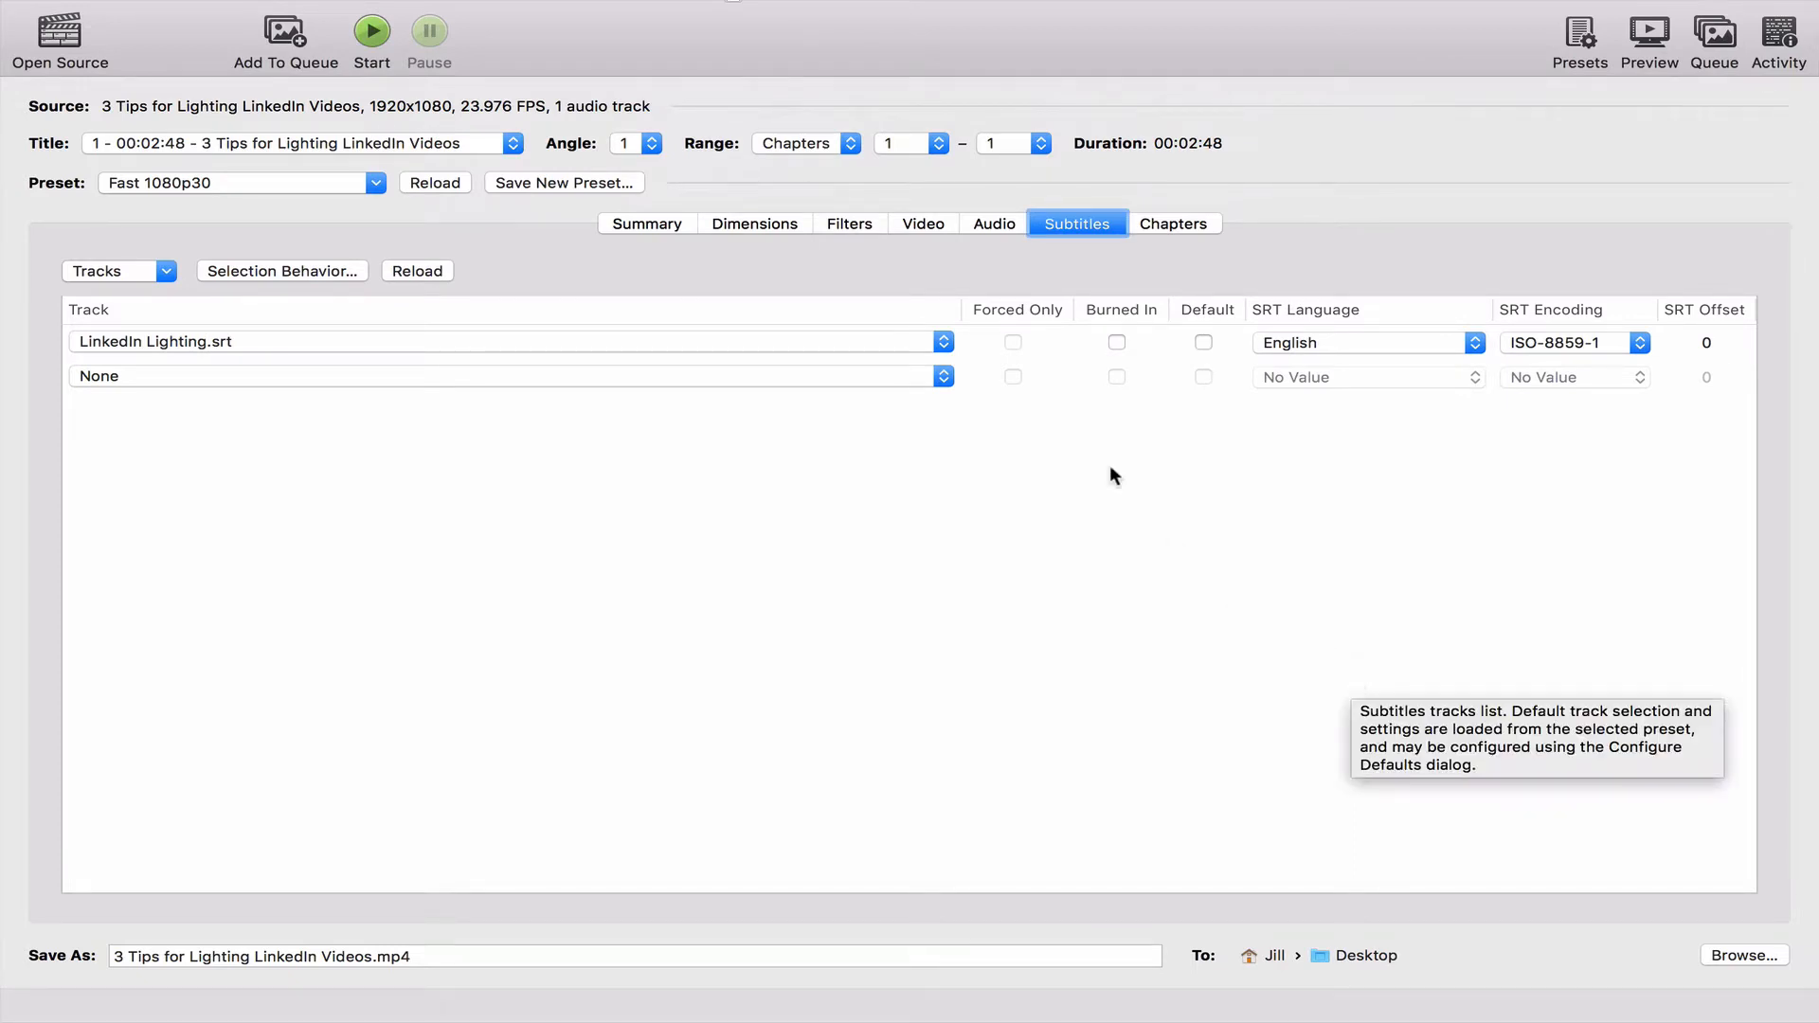
pyautogui.click(1117, 343)
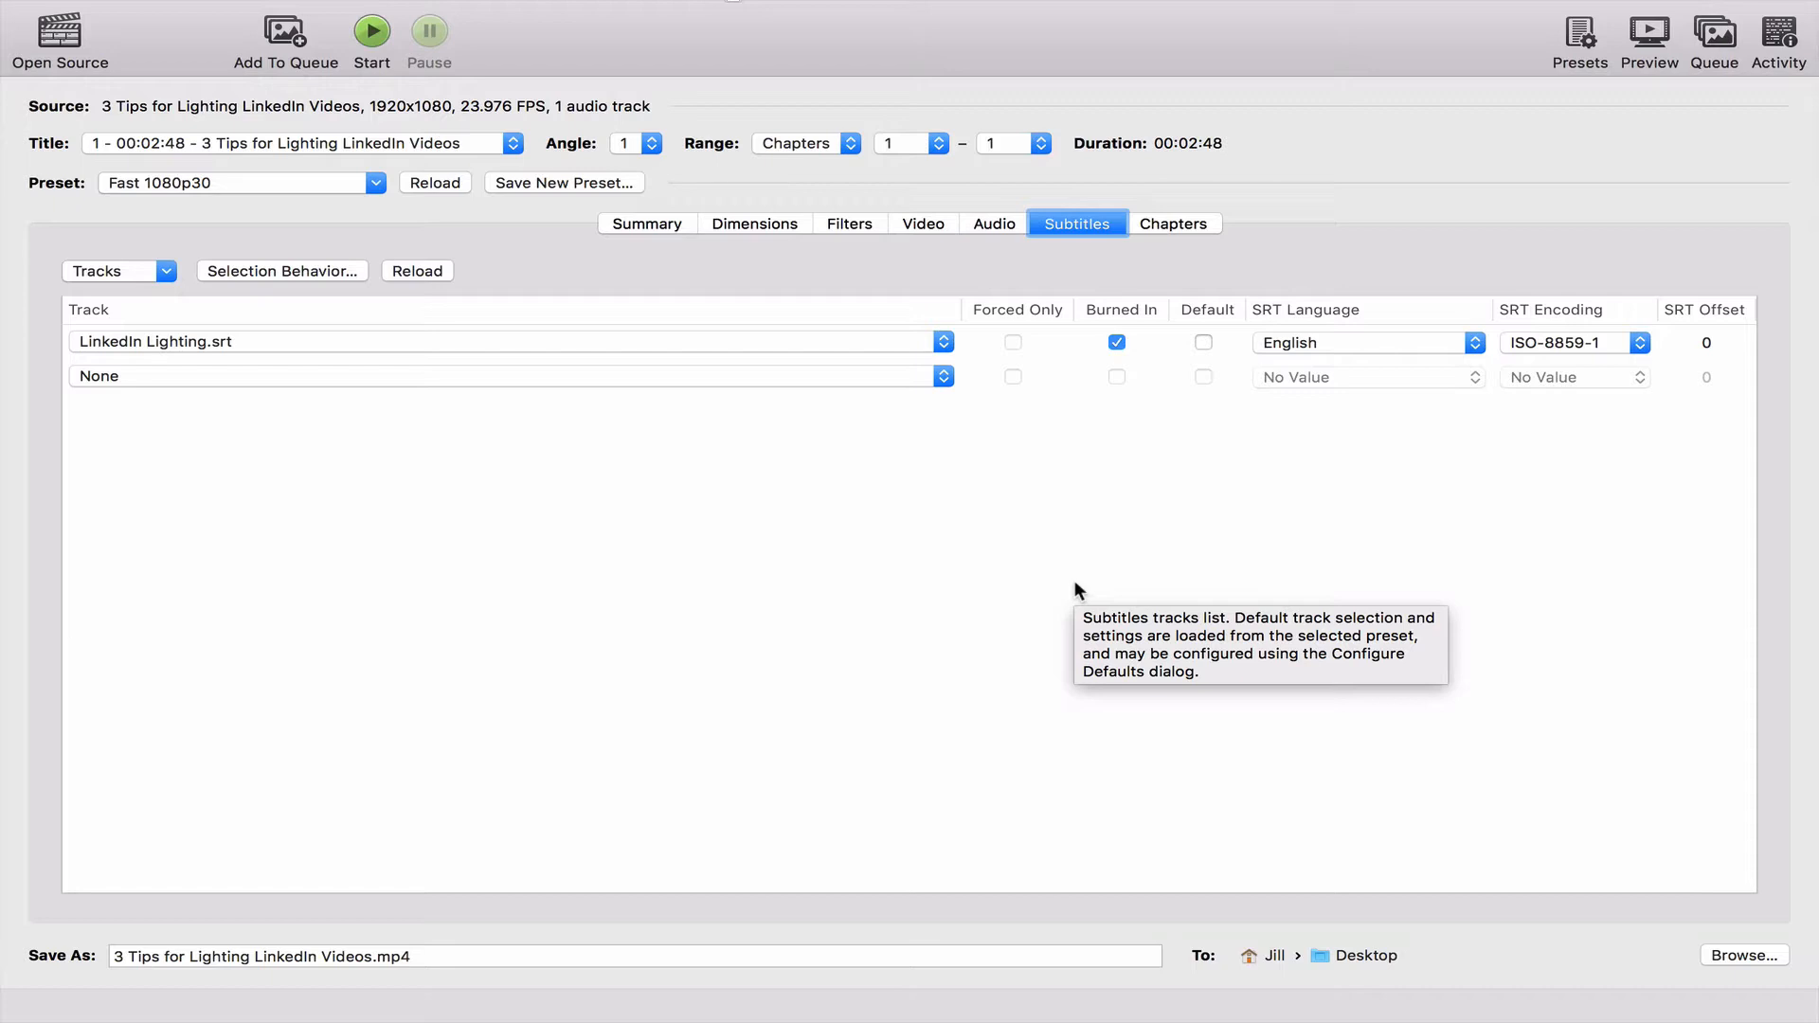
# Name the output file "3 Tips for Lighting LinkedIn Videos Captioned.mp4" and start the encode.
pyautogui.click(137, 957)
pyautogui.click(372, 957)
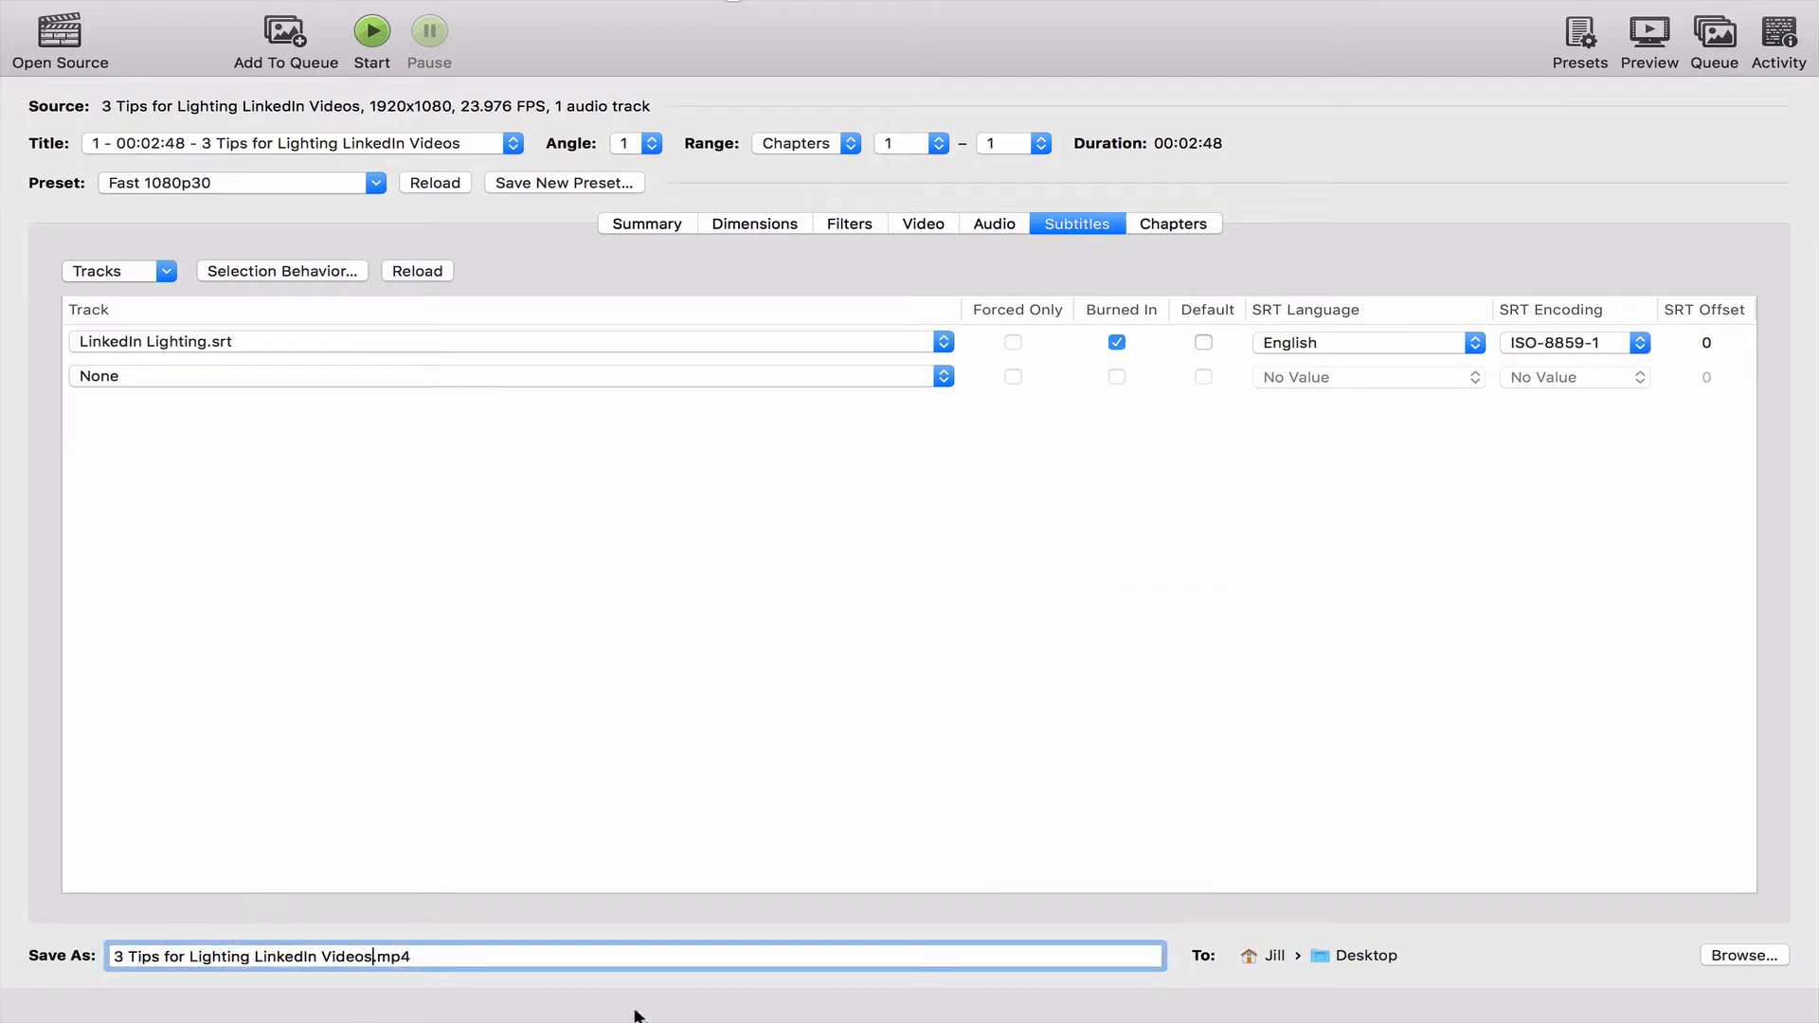
pyautogui.write('Captioned')
pyautogui.click(372, 31)
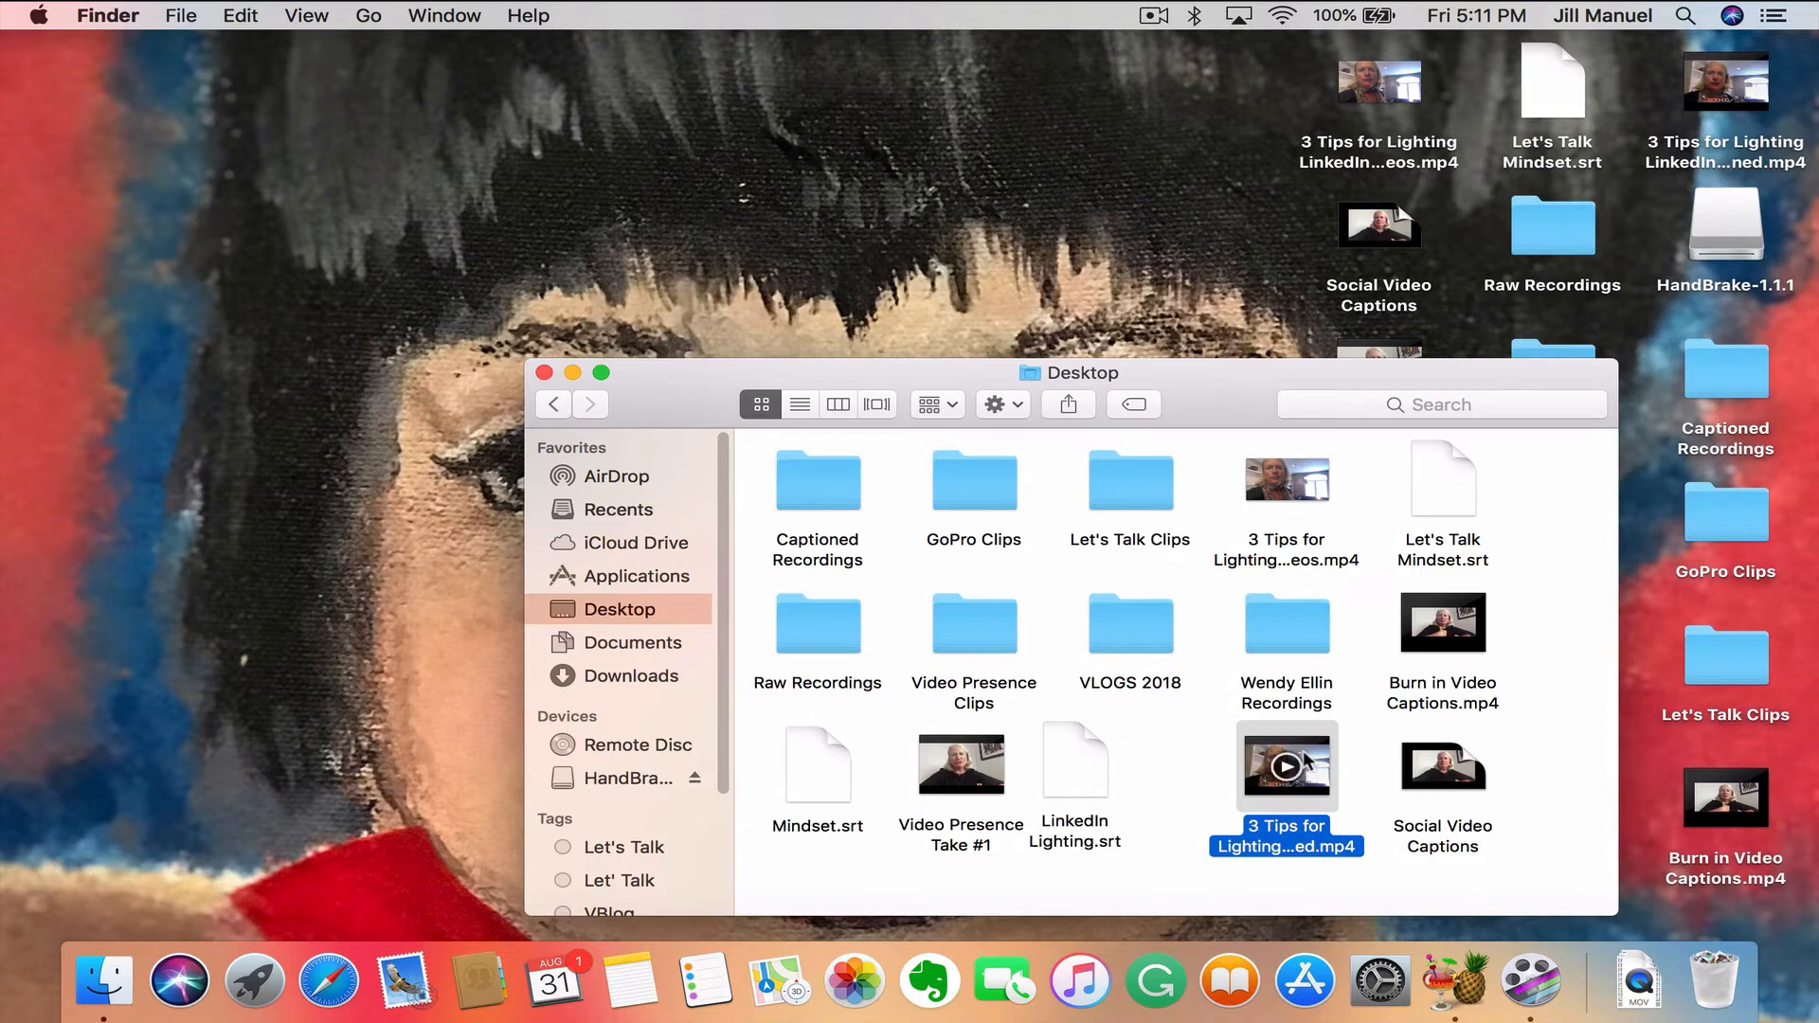
# Open "3 Tips for Lighting LinkedIn Videos Captioned.mp4" from the Desktop in QuickTime Player and play it to check the captions.
pyautogui.doubleClick(1306, 758)
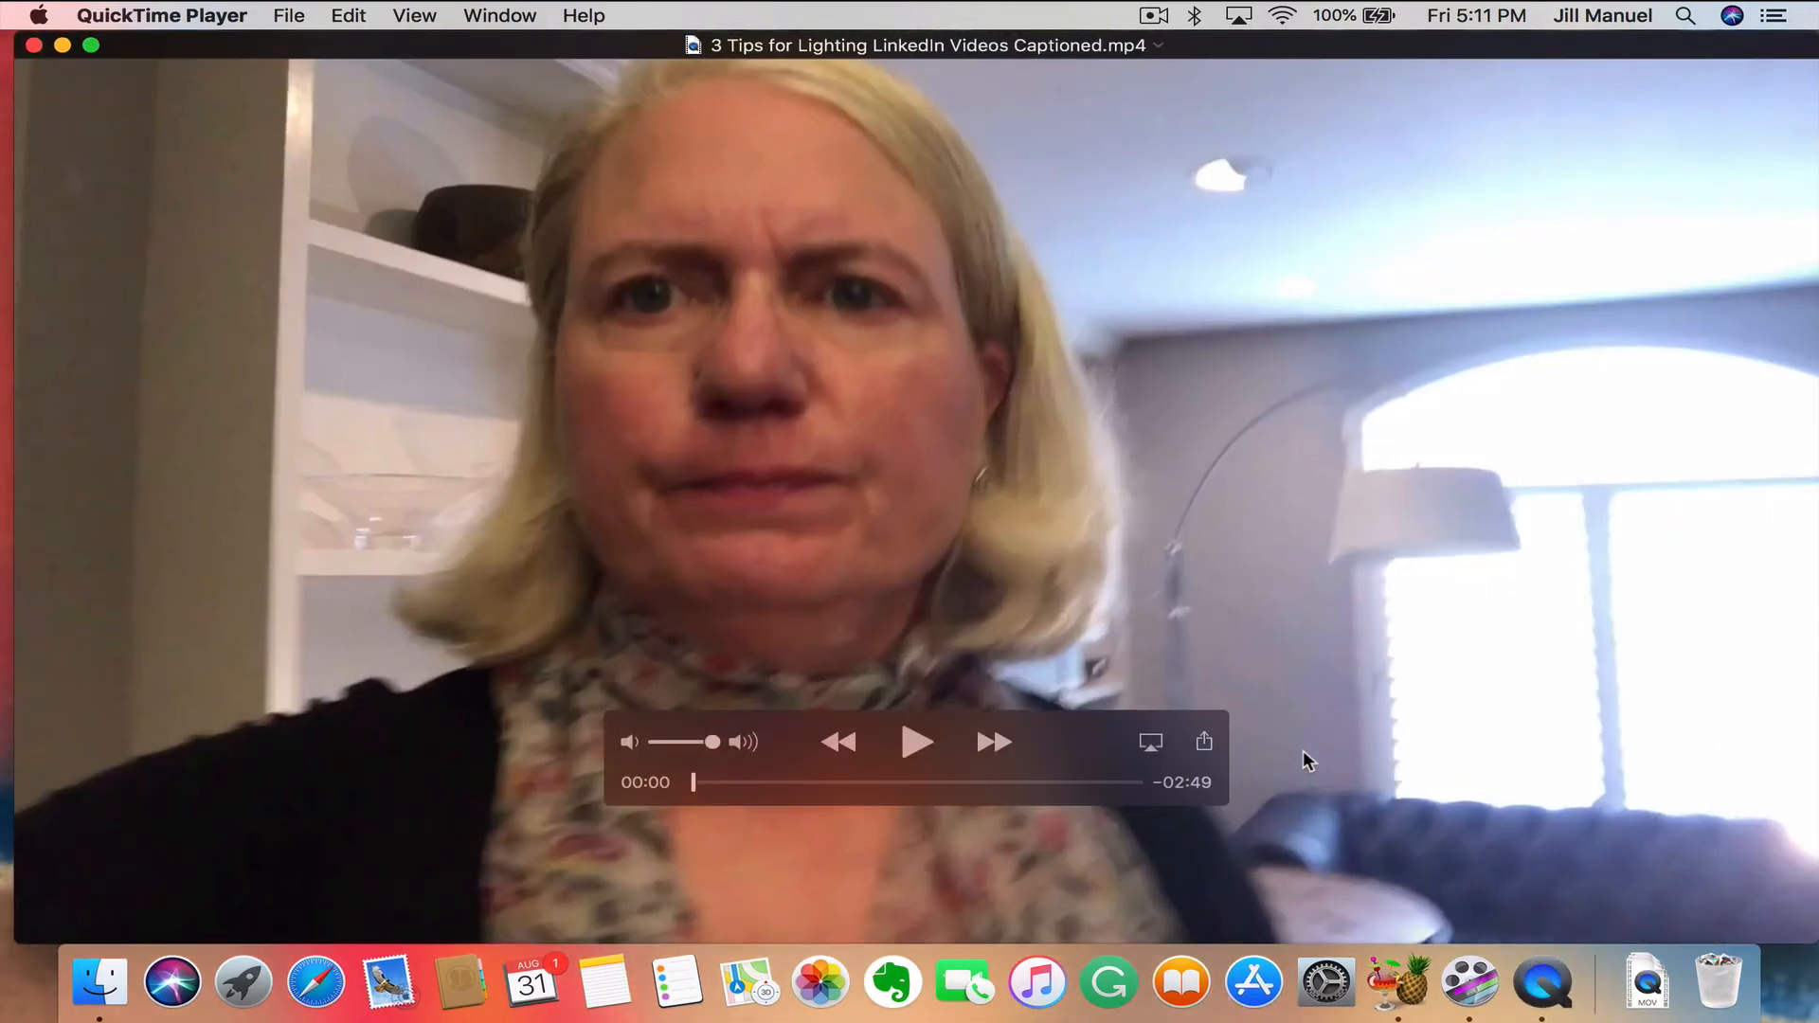
pyautogui.click(911, 754)
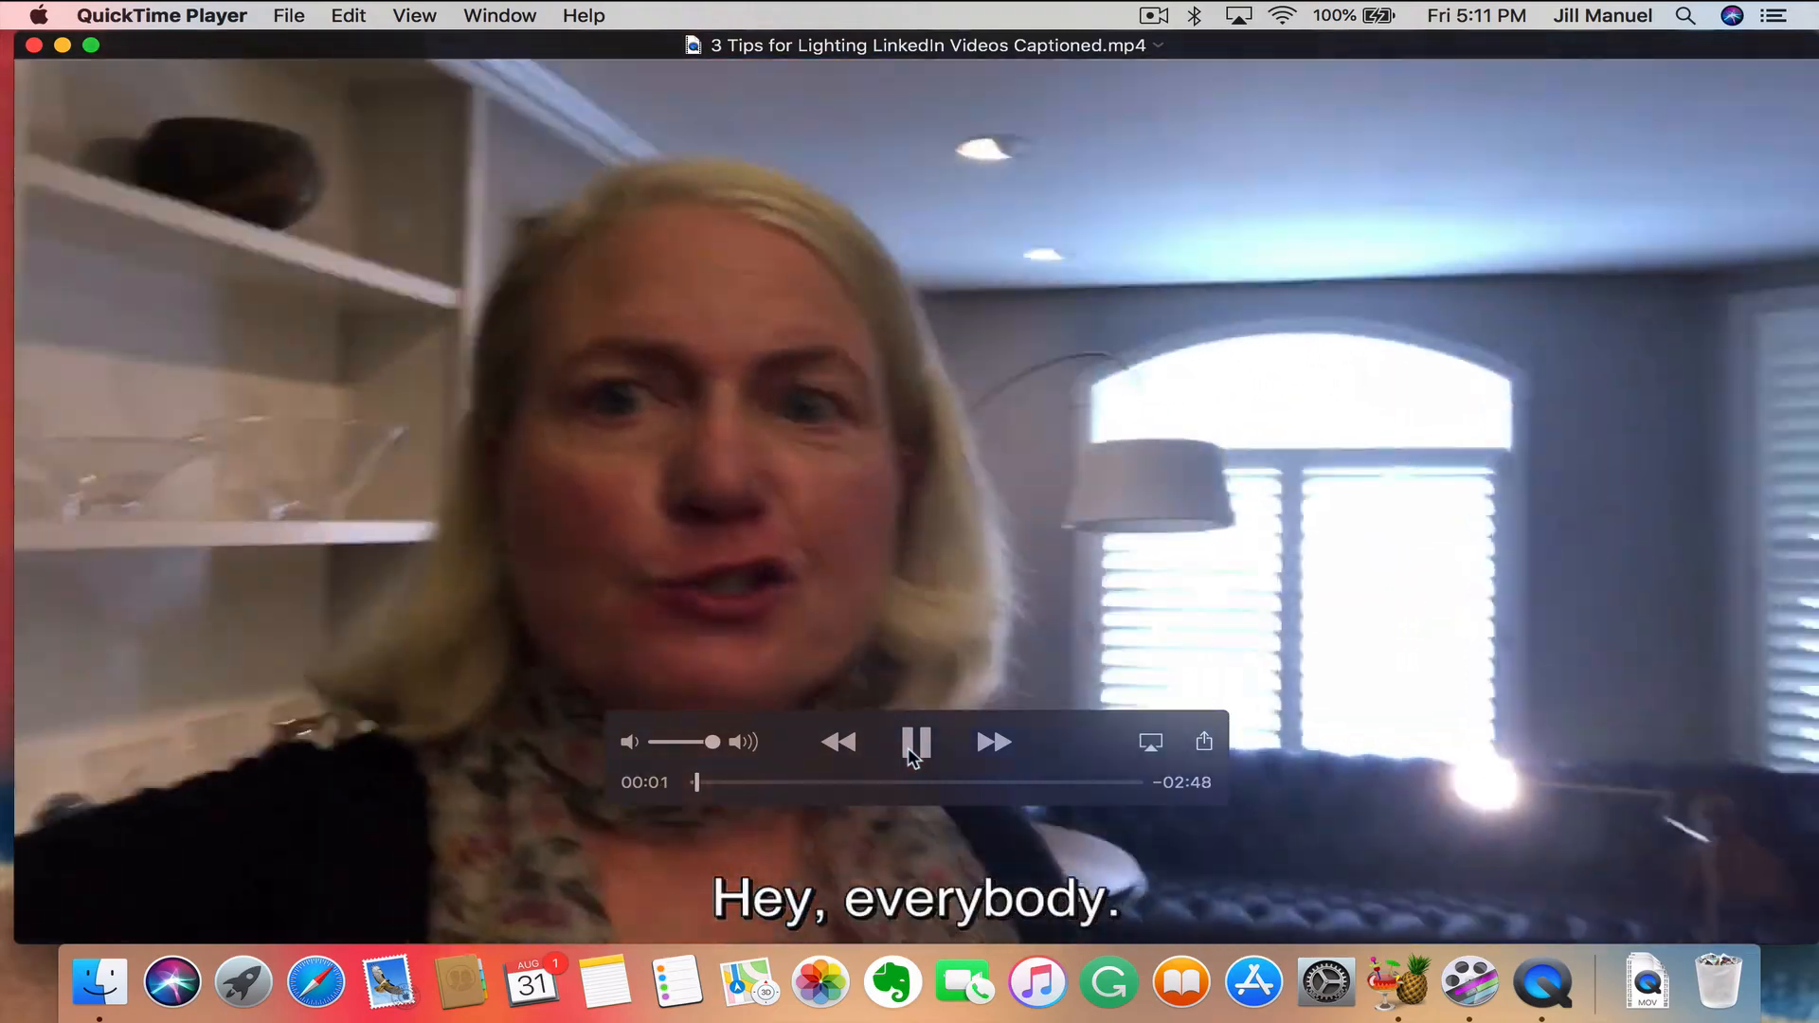